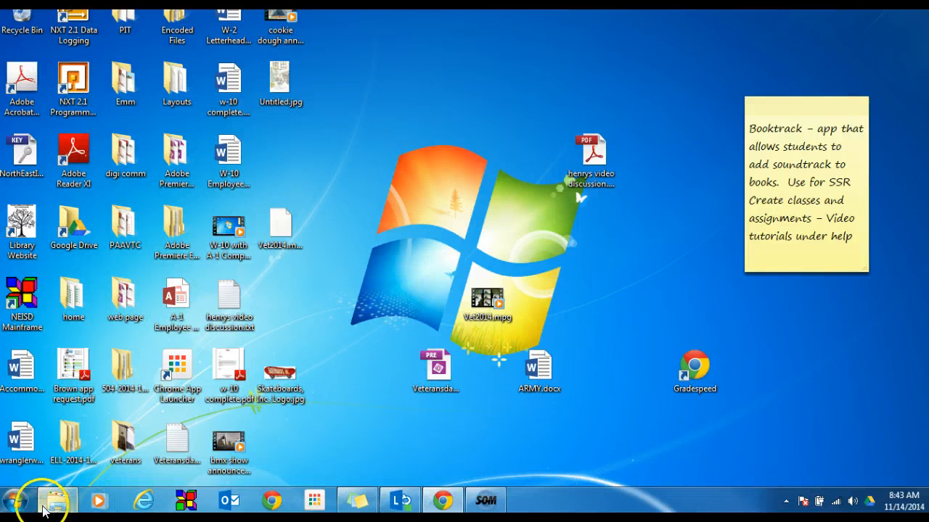
# Open Excel 2013 with a blank workbook and maximize its window.
pyautogui.click(20, 504)
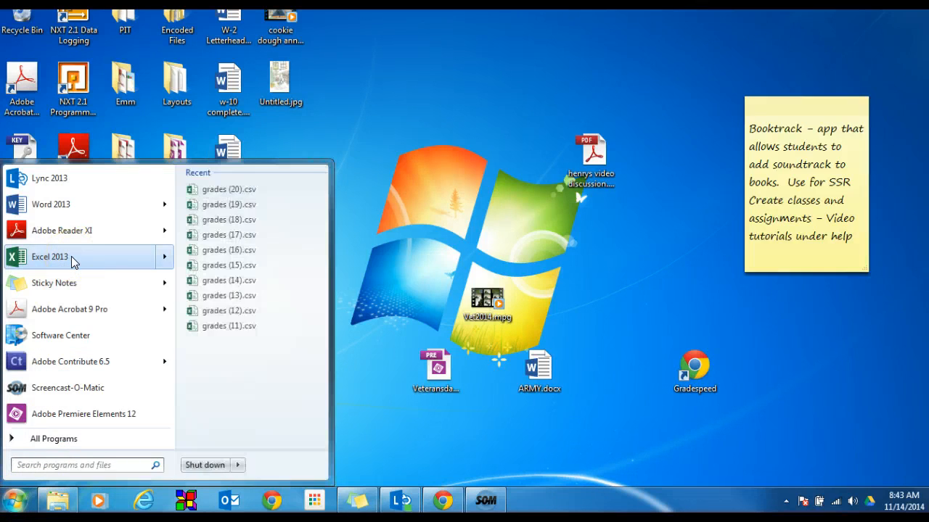
pyautogui.click(71, 256)
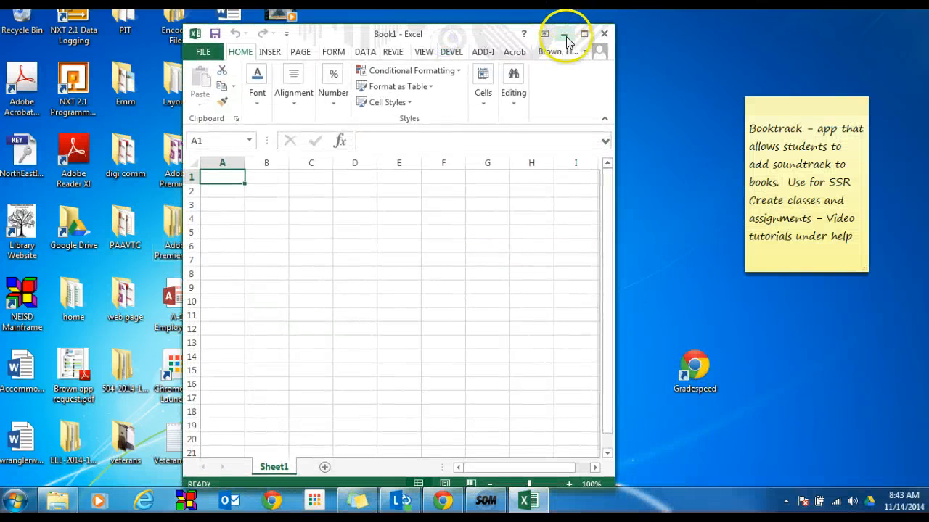
pyautogui.click(585, 34)
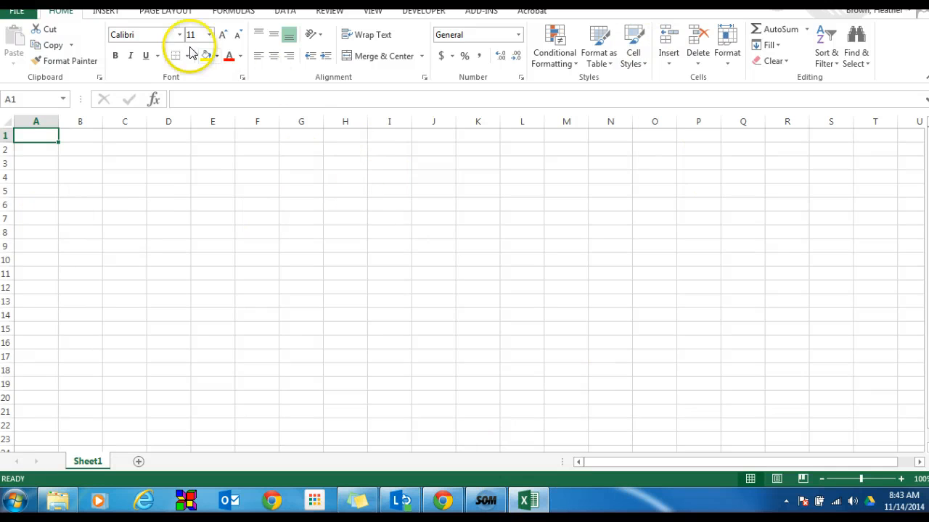
# Save the blank workbook to the Desktop as an Excel Workbook named "E-1 Vender Contact List".
pyautogui.click(16, 10)
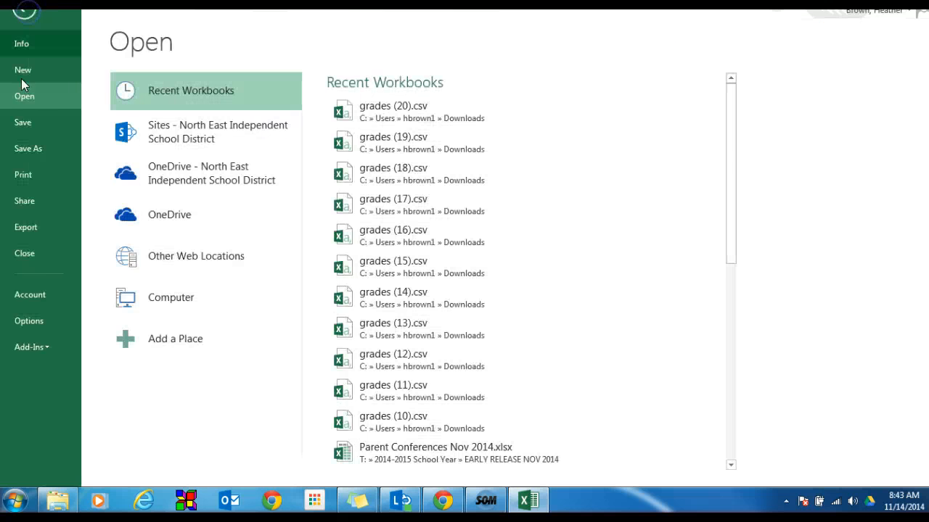
pyautogui.click(26, 148)
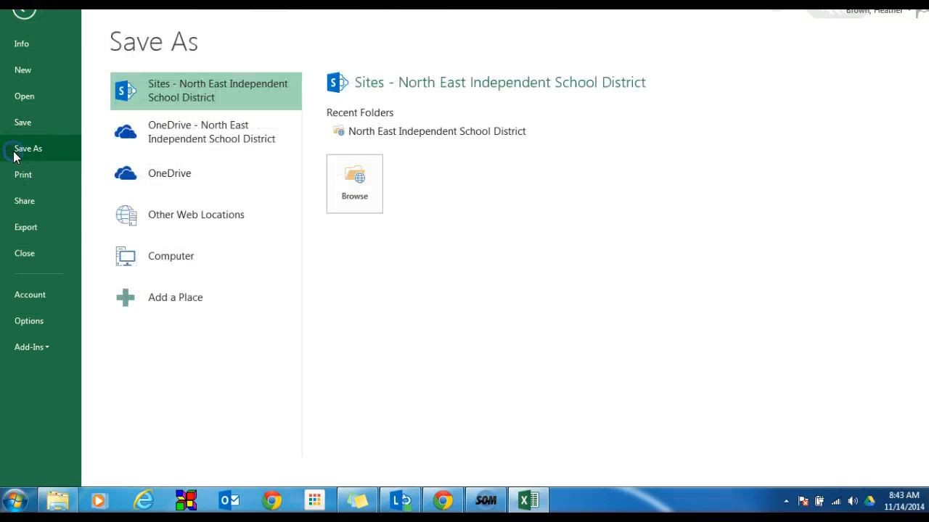
pyautogui.click(175, 256)
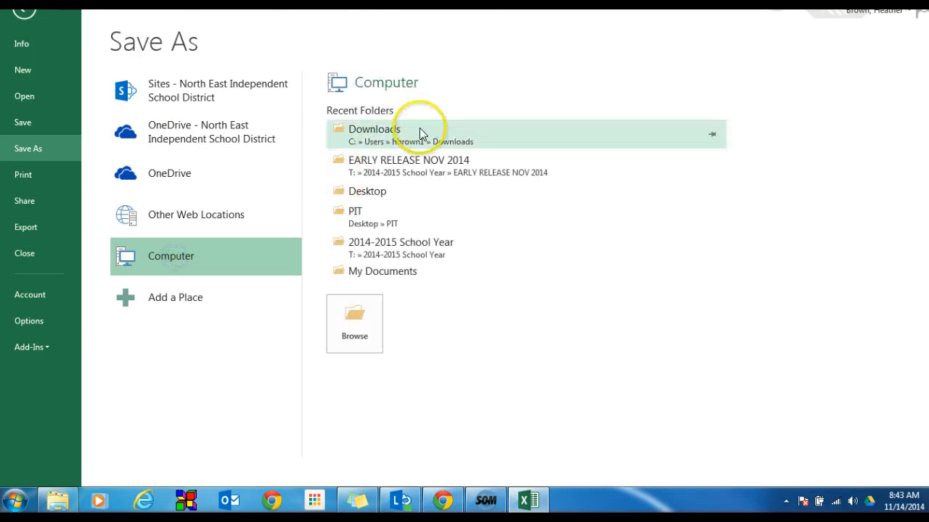
pyautogui.click(401, 135)
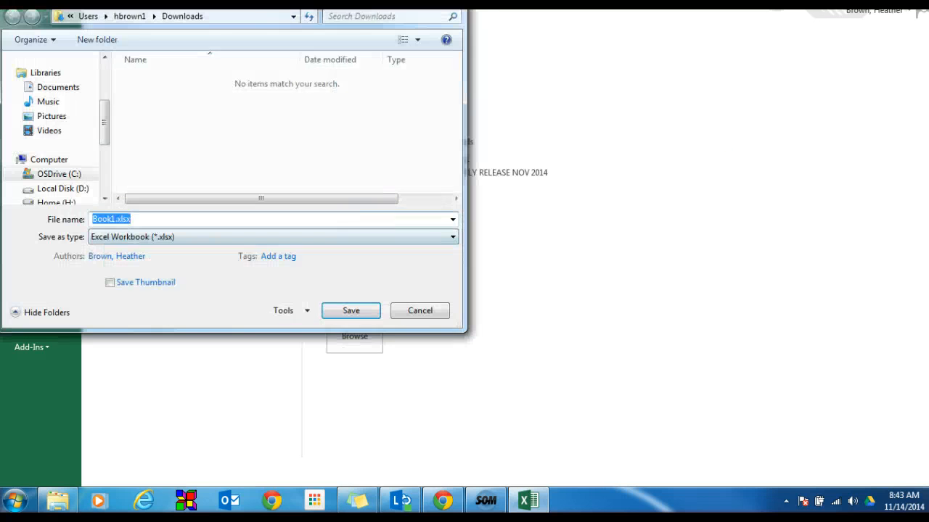
pyautogui.click(454, 4)
pyautogui.click(385, 191)
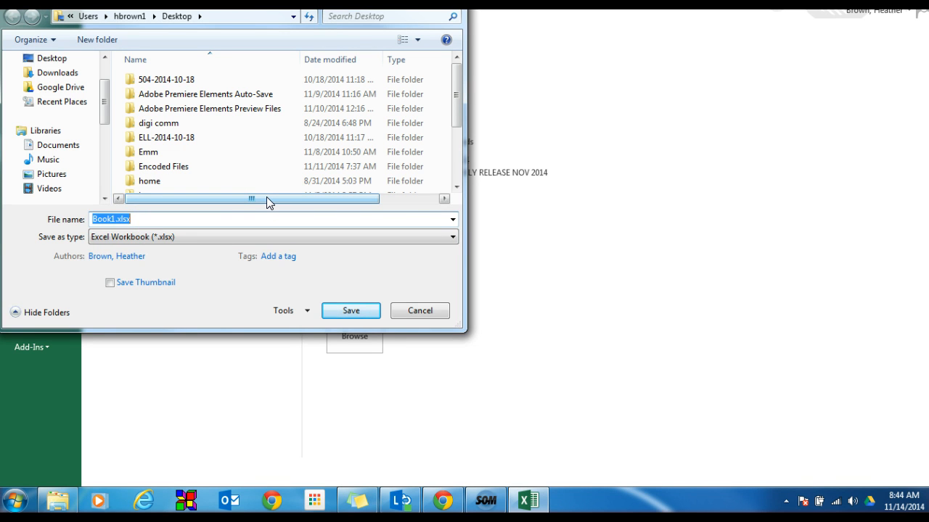
pyautogui.write('E-1 Vender Contact List')
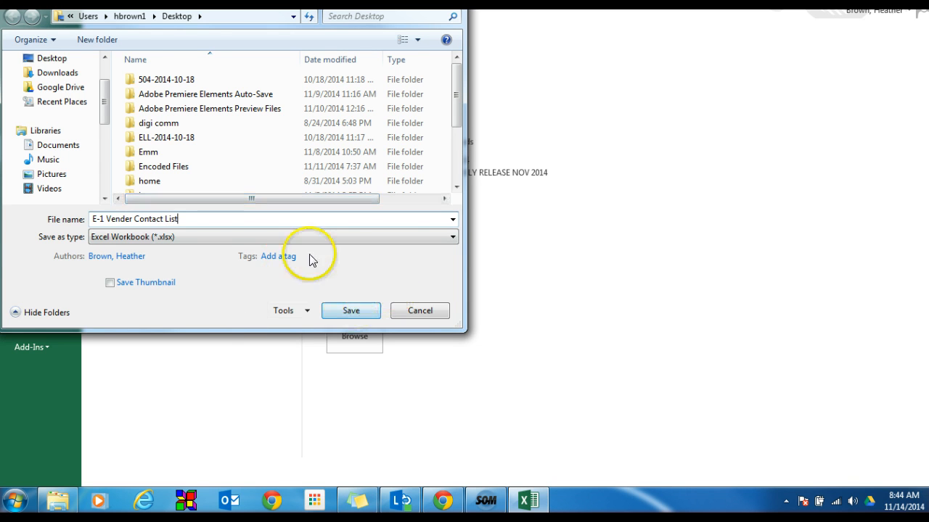
pyautogui.click(71, 62)
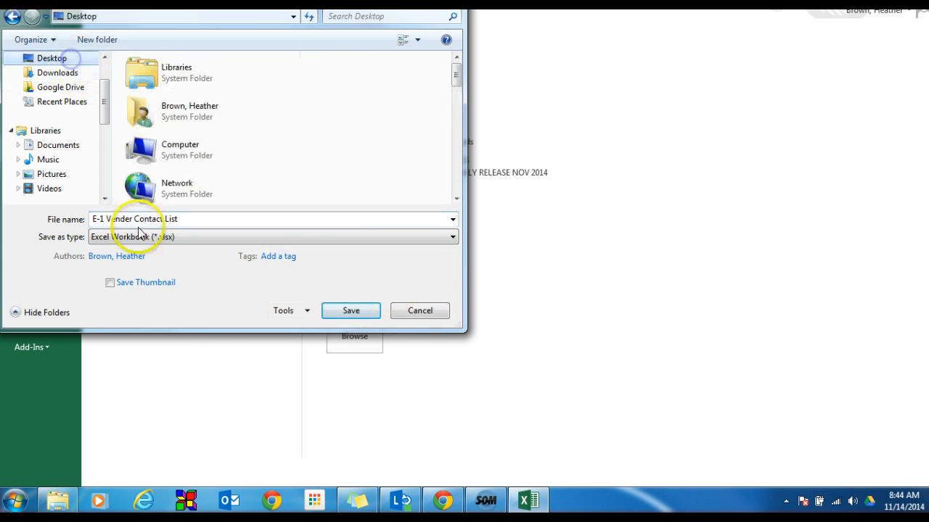
pyautogui.click(362, 317)
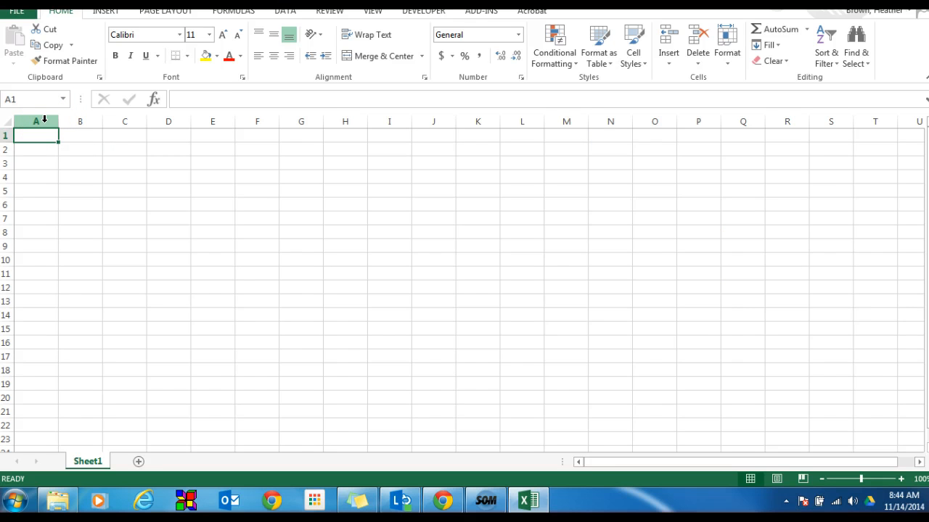
# Set the width of column A to 32.
pyautogui.click(729, 43)
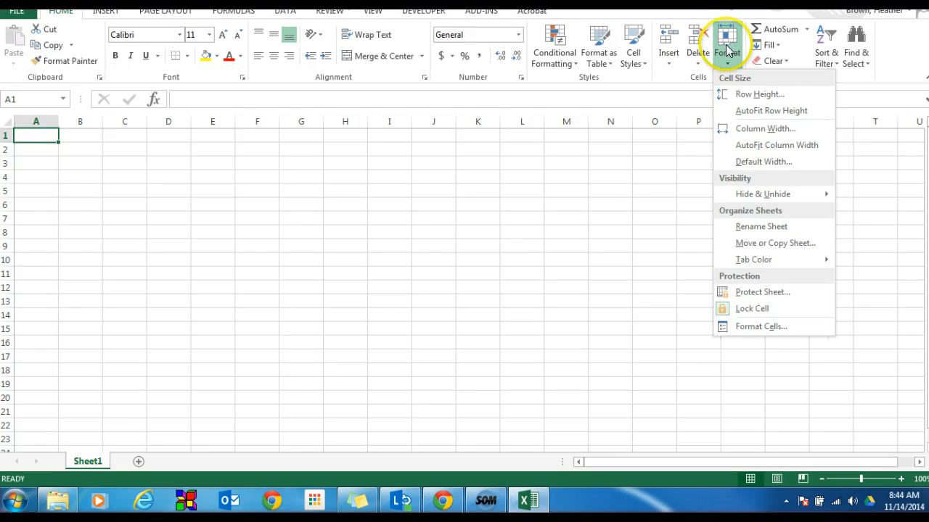
pyautogui.click(743, 128)
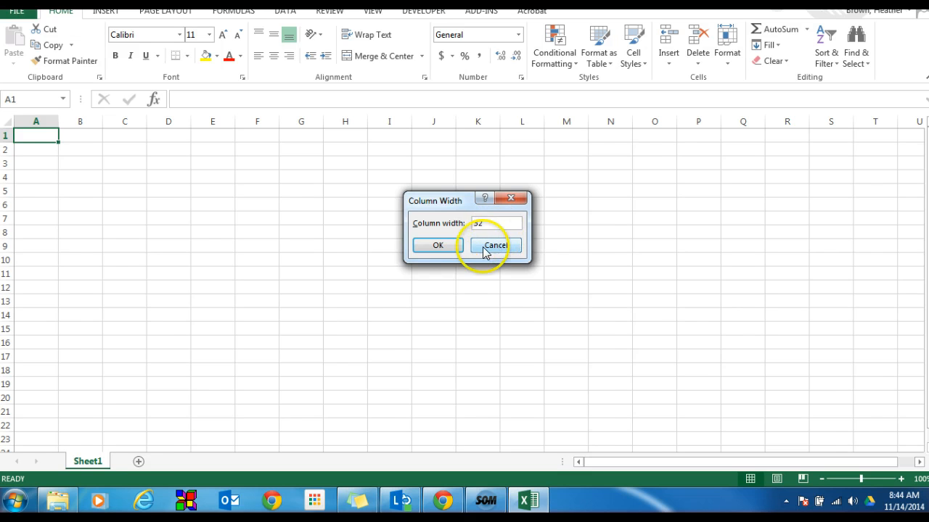
pyautogui.click(450, 246)
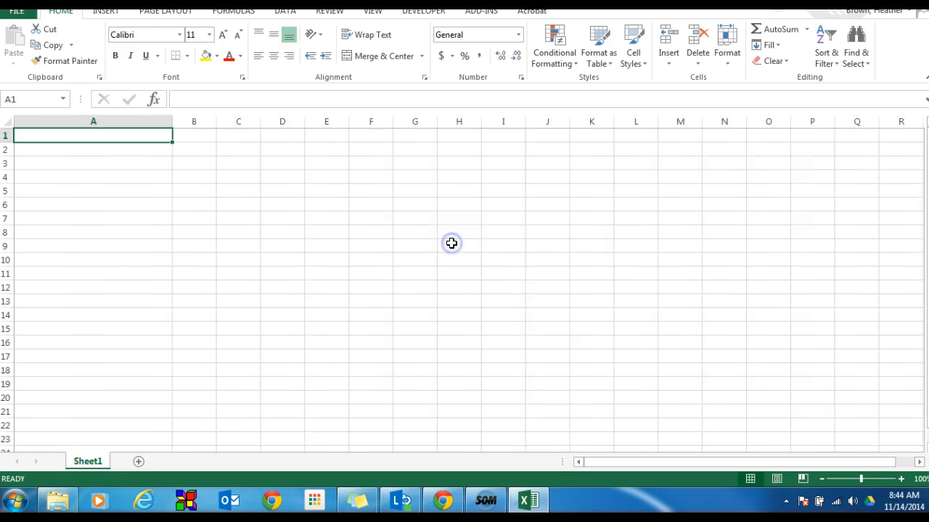
# Set the width of column B to 22.
pyautogui.click(205, 121)
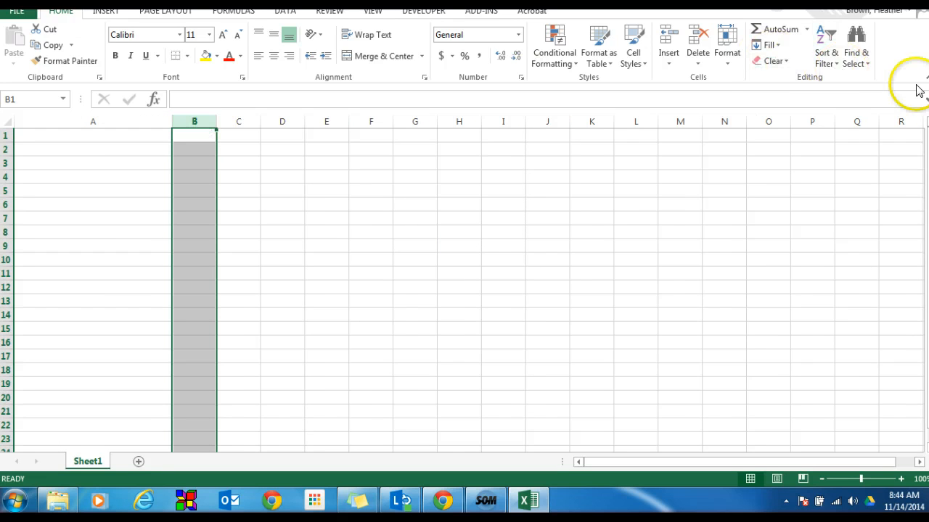
pyautogui.click(727, 55)
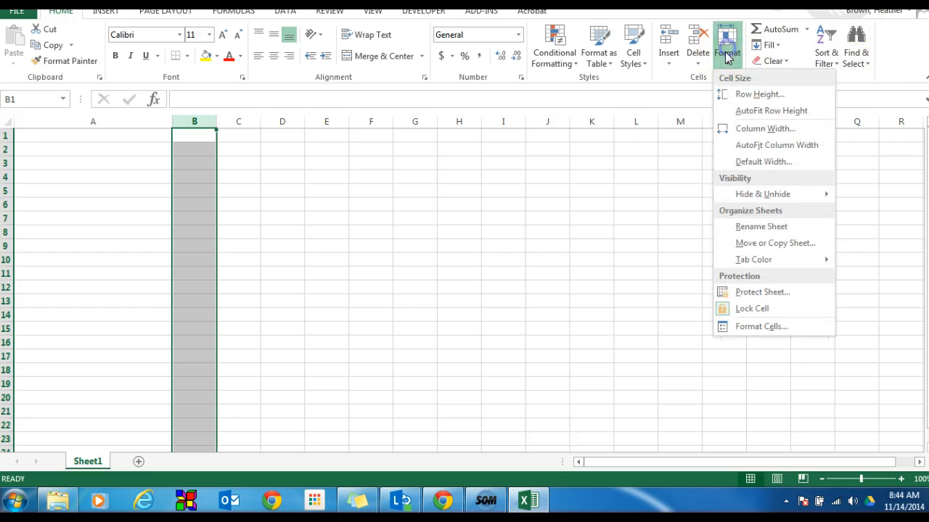
pyautogui.click(764, 128)
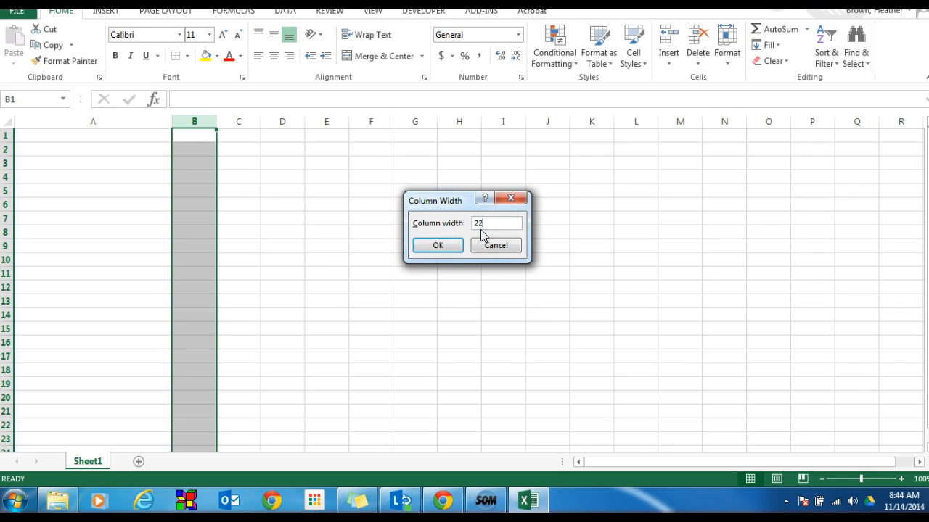
pyautogui.write('22')
pyautogui.click(432, 245)
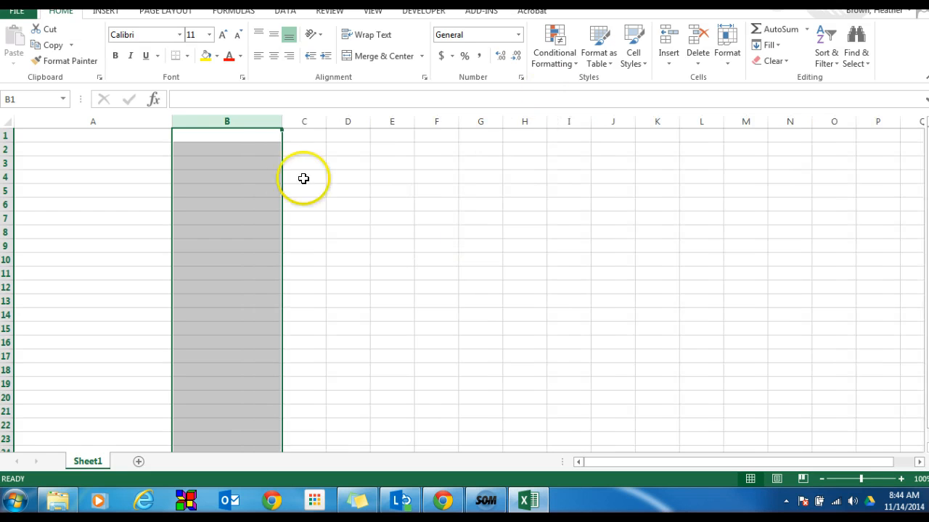
# Set the width of column C to 12.
pyautogui.click(305, 120)
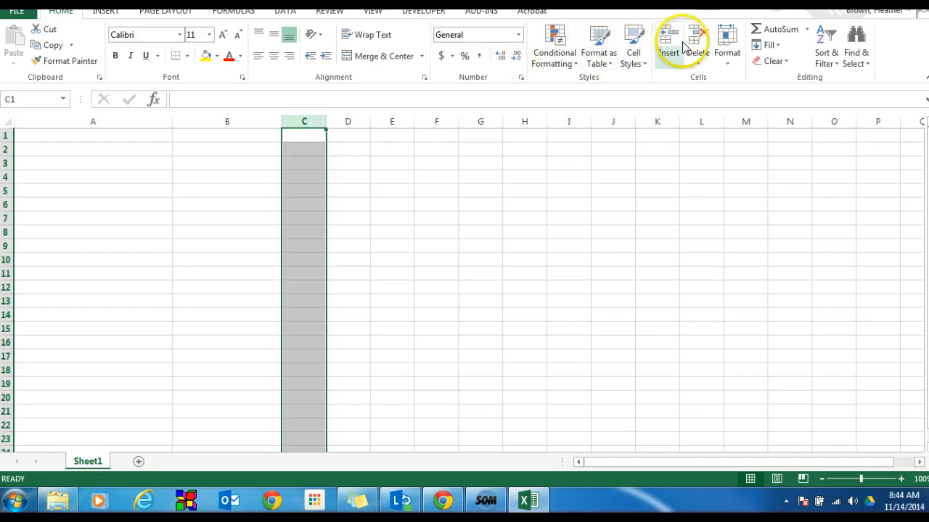
pyautogui.click(726, 40)
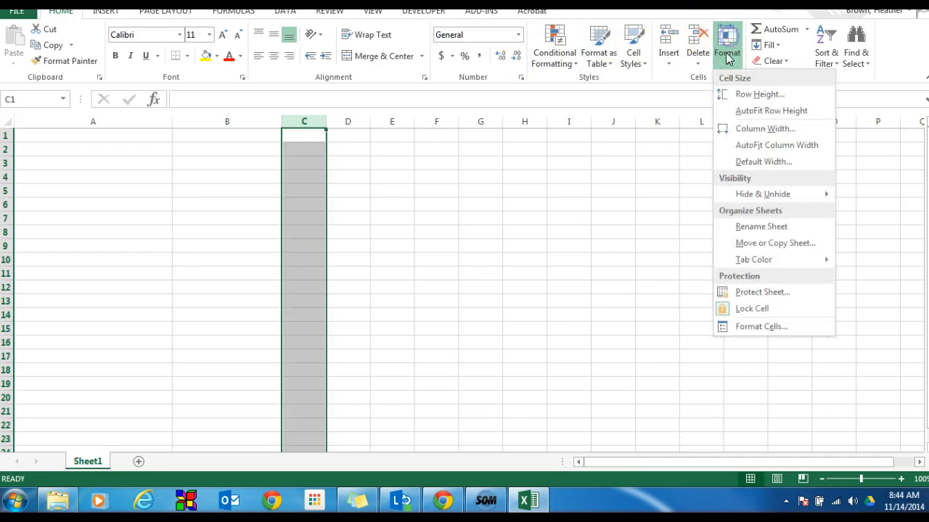
pyautogui.click(750, 131)
pyautogui.write('12')
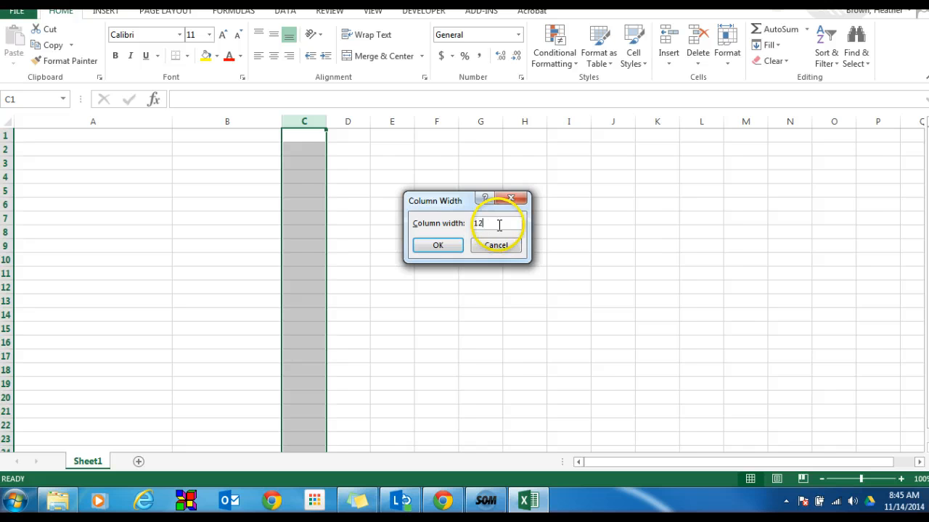
pyautogui.click(437, 245)
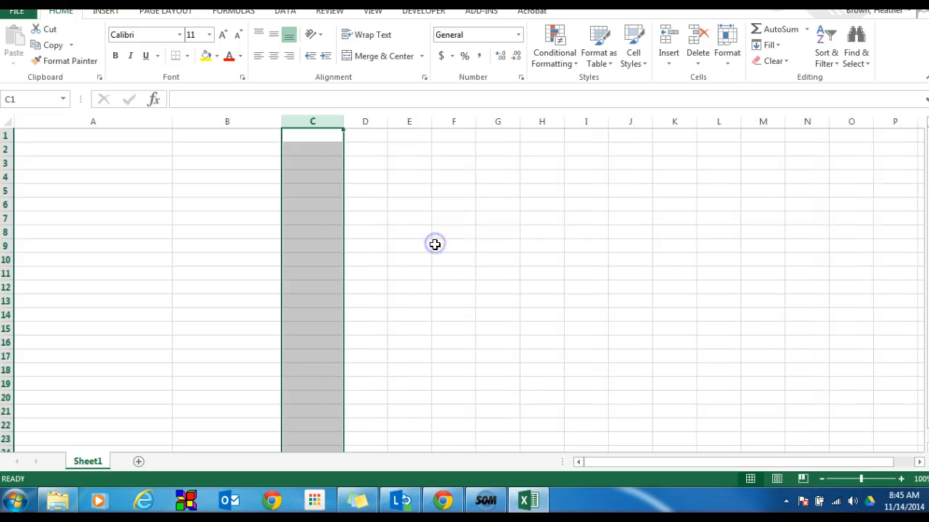
# Set the width of columns D and E together to 6.
pyautogui.click(369, 120)
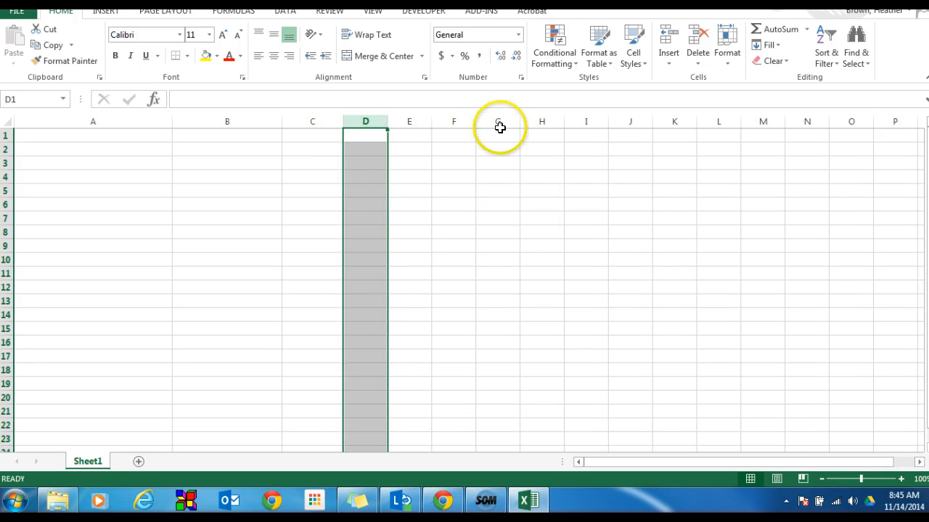
pyautogui.click(407, 116)
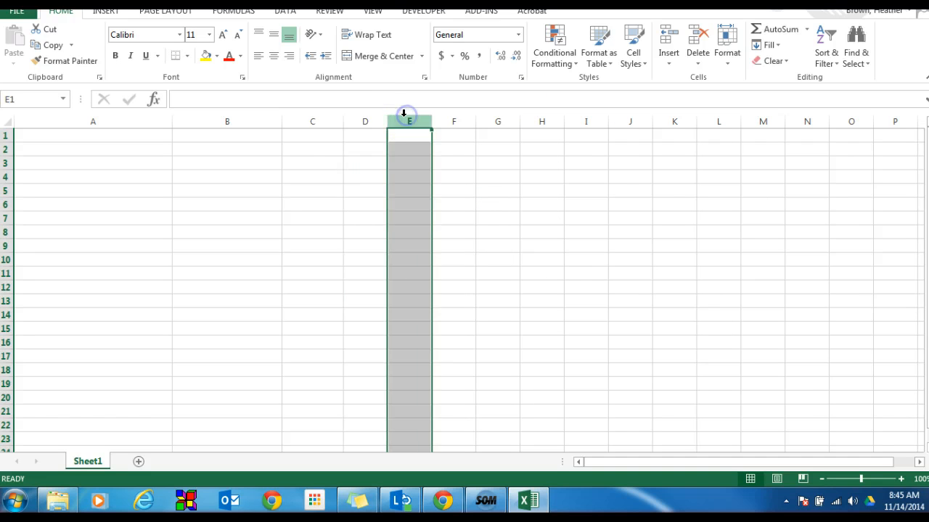
pyautogui.moveTo(379, 121); pyautogui.dragTo(403, 121)
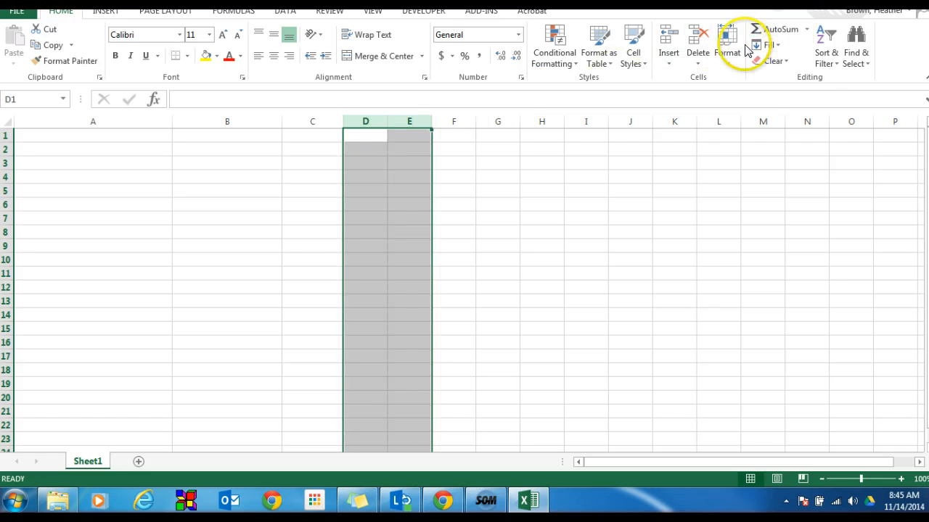
pyautogui.click(728, 45)
pyautogui.click(733, 130)
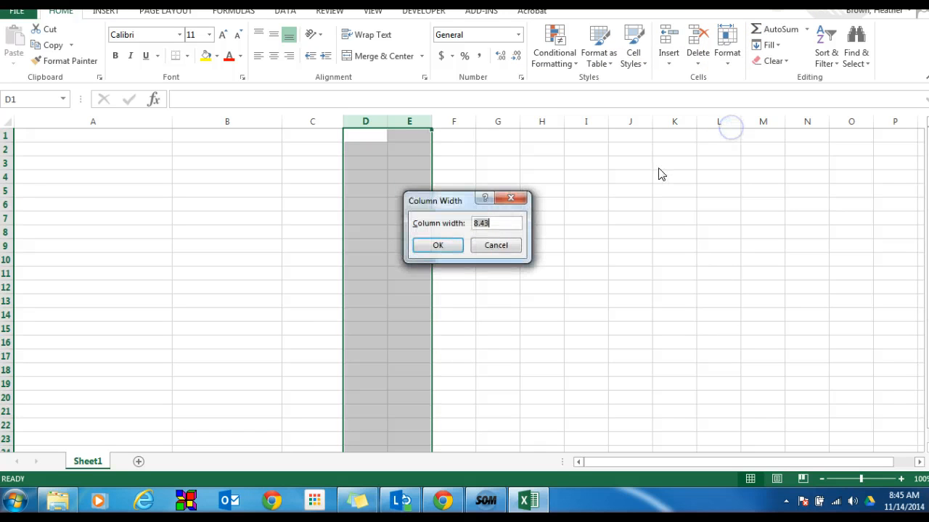
pyautogui.write('6')
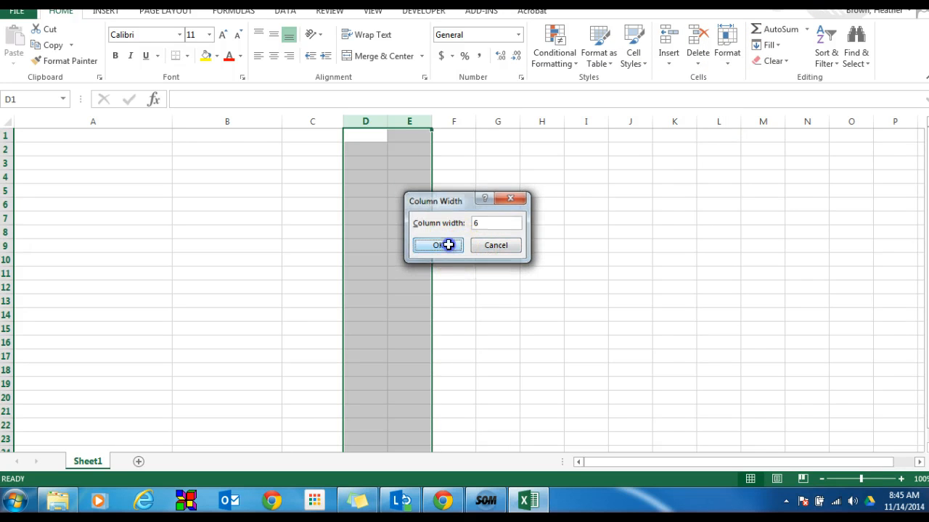
pyautogui.click(441, 245)
# Set the width of column F to 14.
pyautogui.click(433, 121)
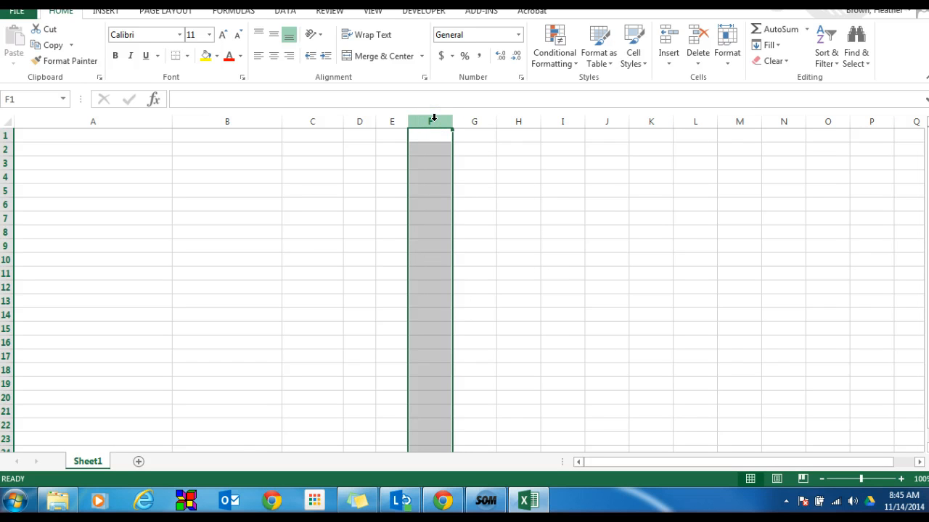
pyautogui.click(729, 45)
pyautogui.click(750, 128)
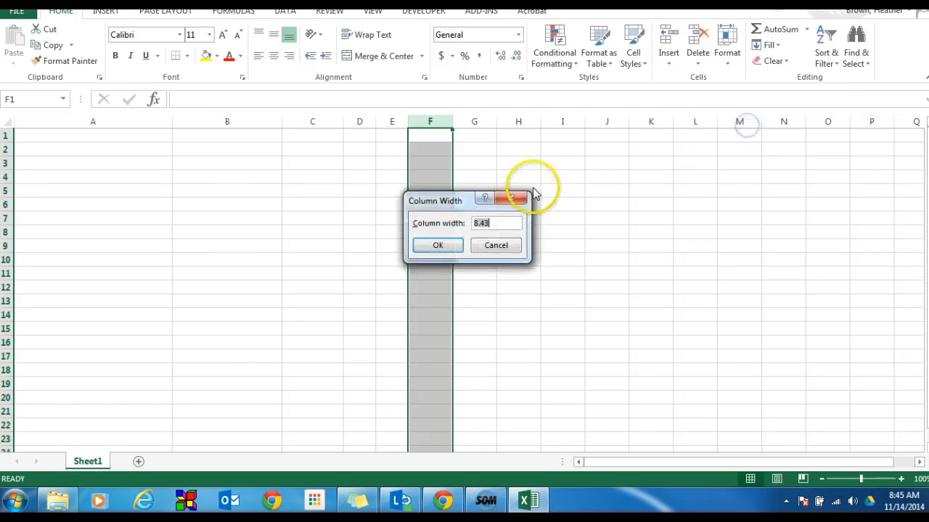
pyautogui.write('14')
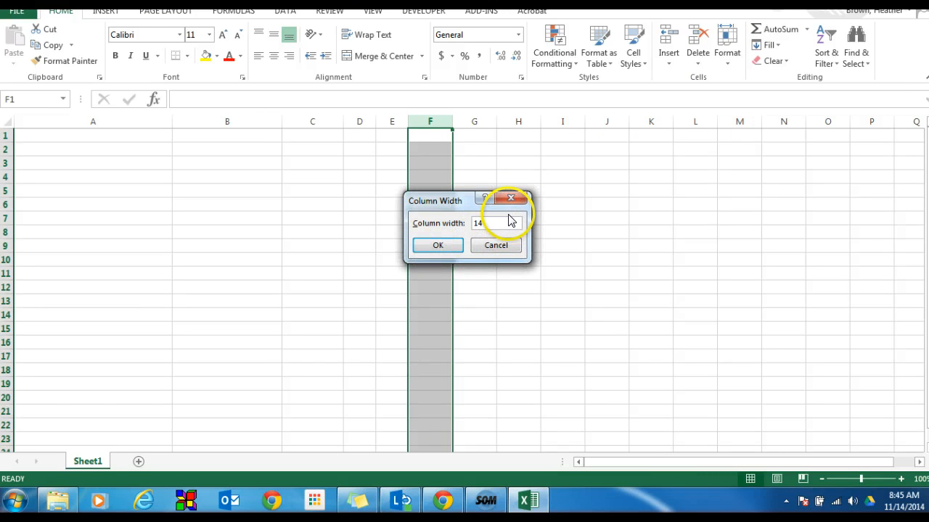
pyautogui.click(434, 246)
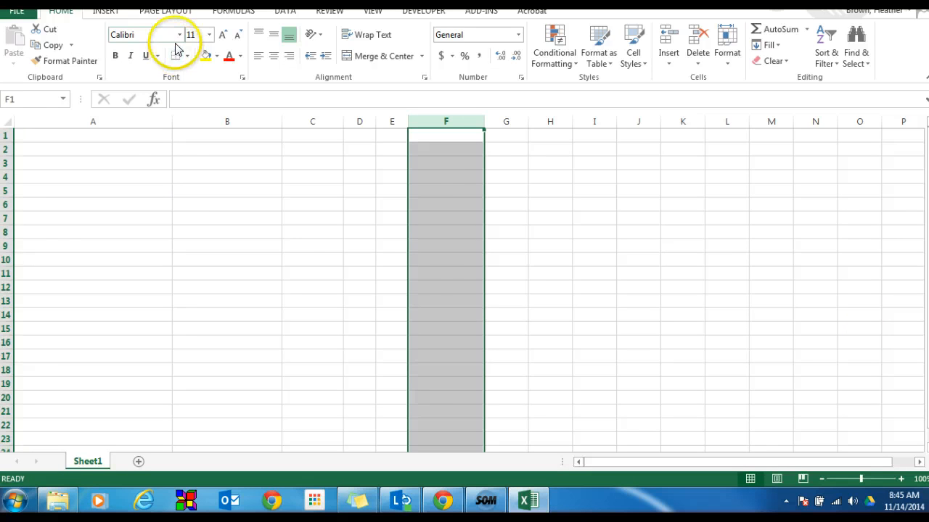
# Try to change the font of the whole worksheet to Arial.
pyautogui.click(8, 120)
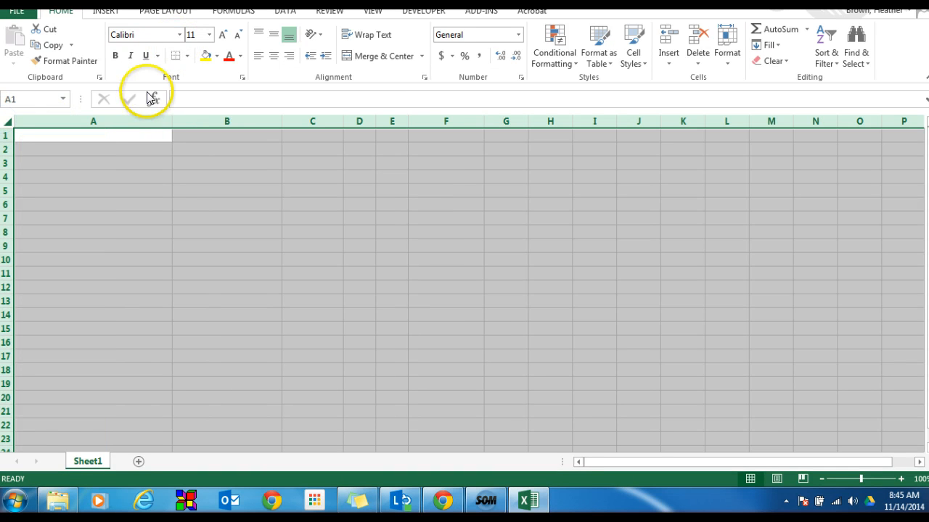
pyautogui.click(179, 35)
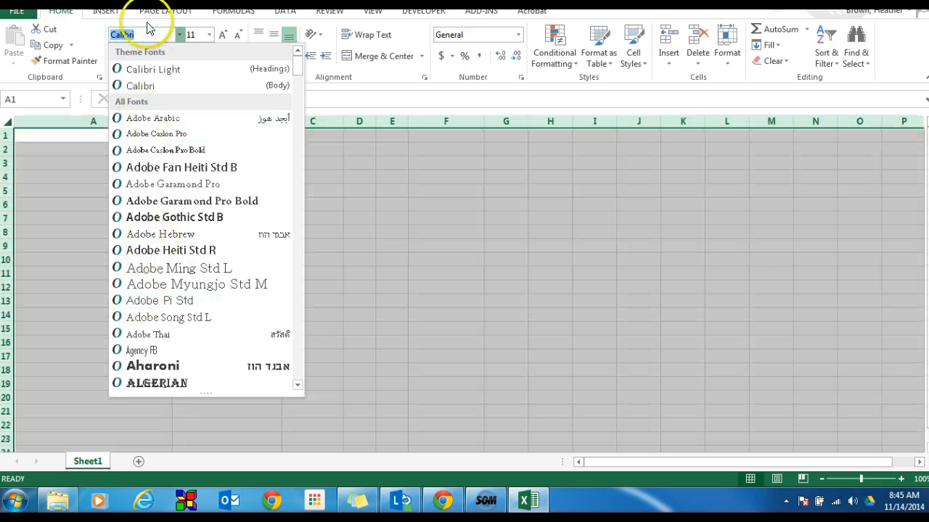
pyautogui.write('Ar')
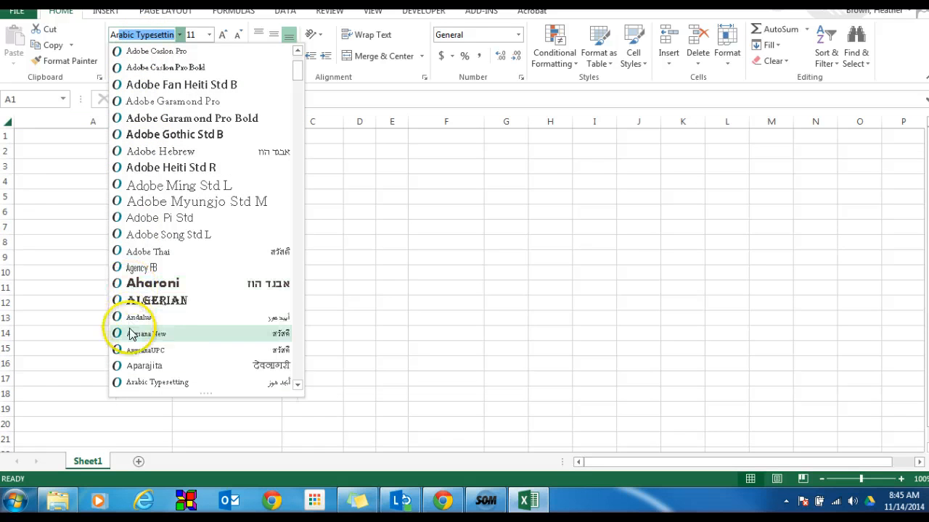
pyautogui.write('ial')
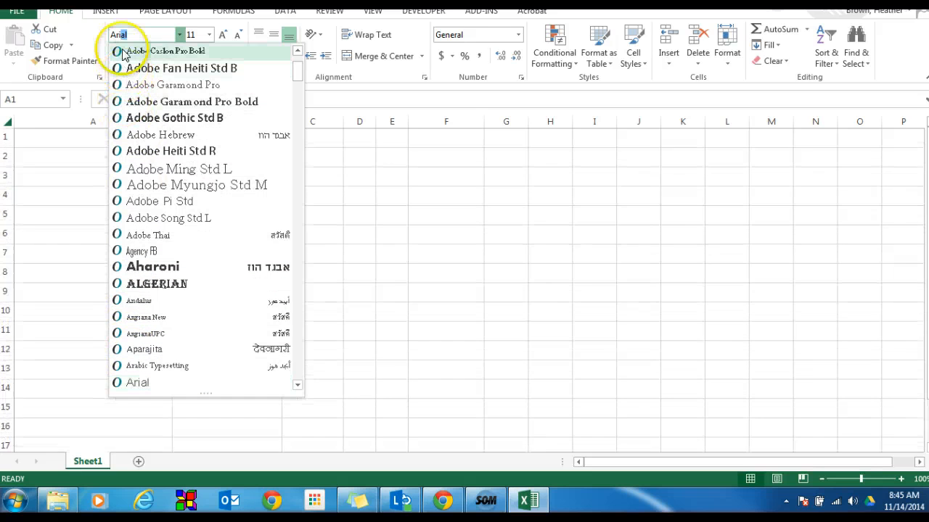
pyautogui.hotkey('ctrl', 'a')
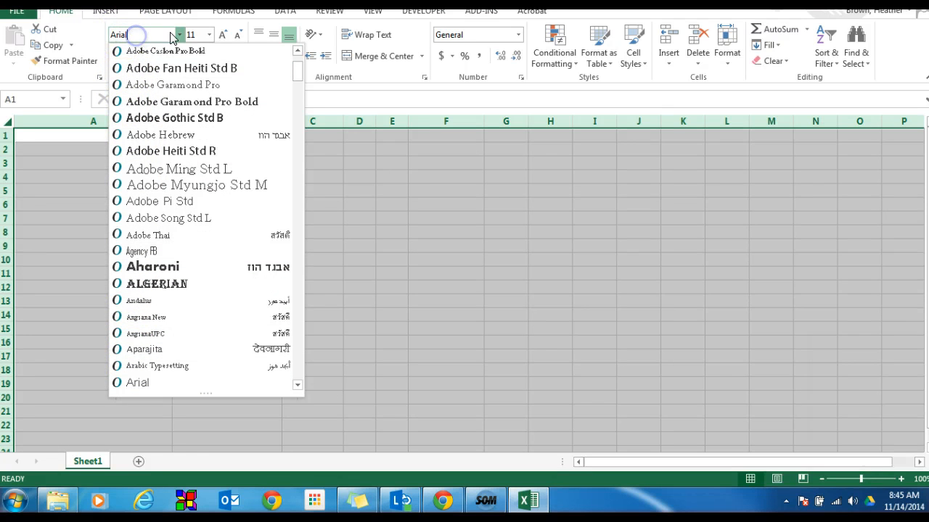
# Set the font size of the whole worksheet to 10.
pyautogui.click(192, 35)
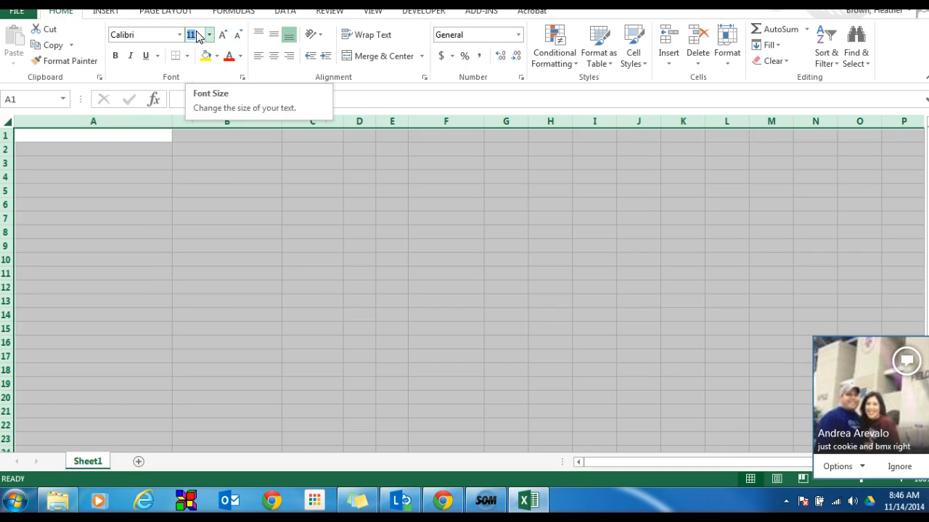
pyautogui.write('1')
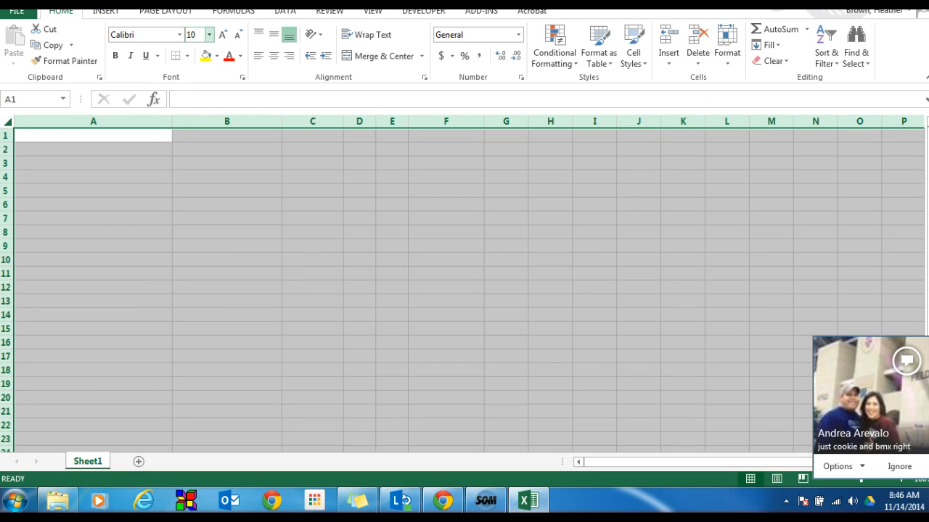
pyautogui.press('Return')
pyautogui.click(68, 122)
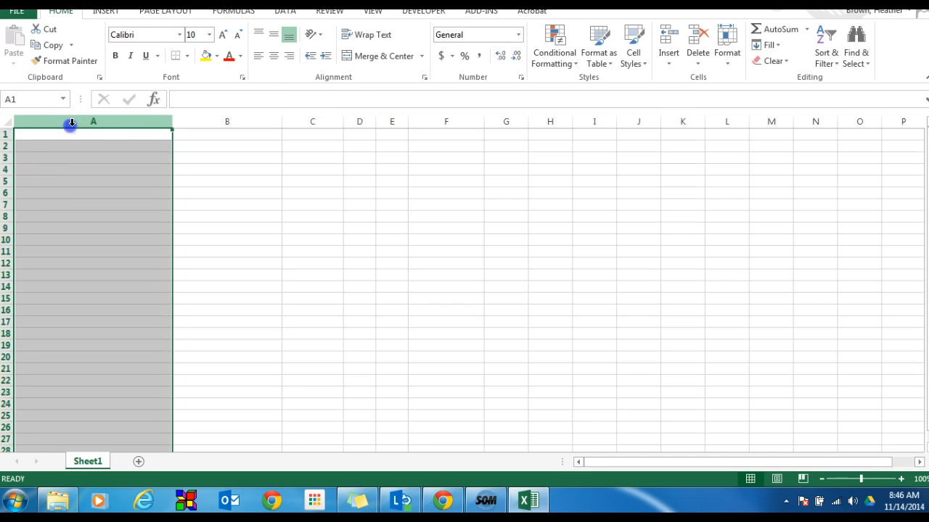
pyautogui.moveTo(91, 120); pyautogui.dragTo(426, 114)
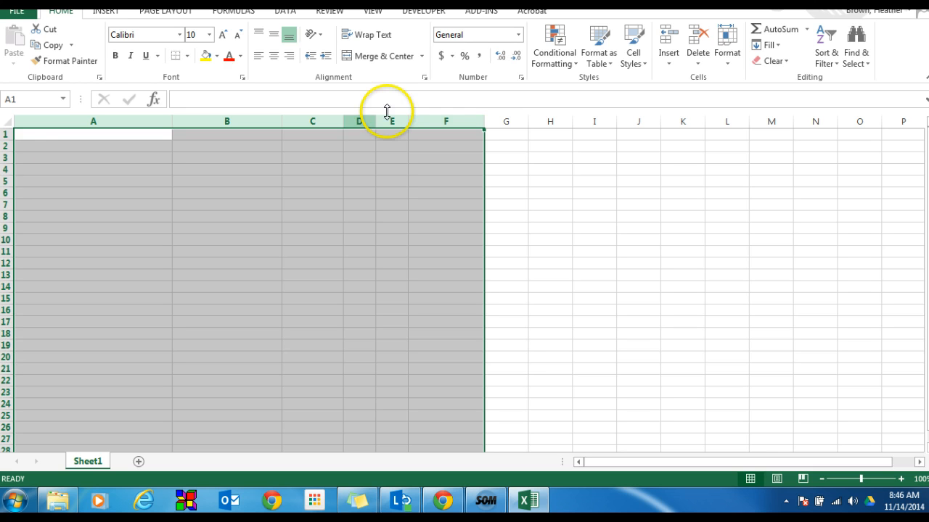
# Make the whole of row 1 bold.
pyautogui.click(10, 134)
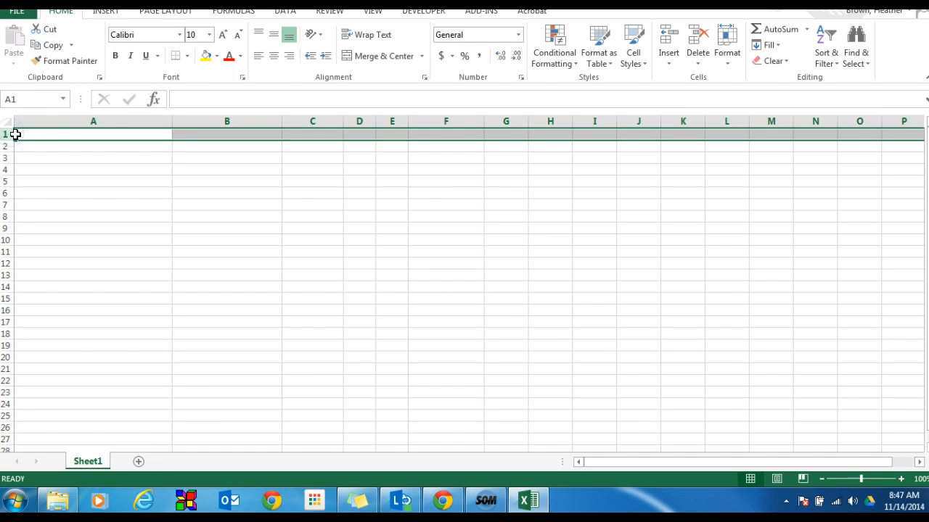
pyautogui.click(114, 56)
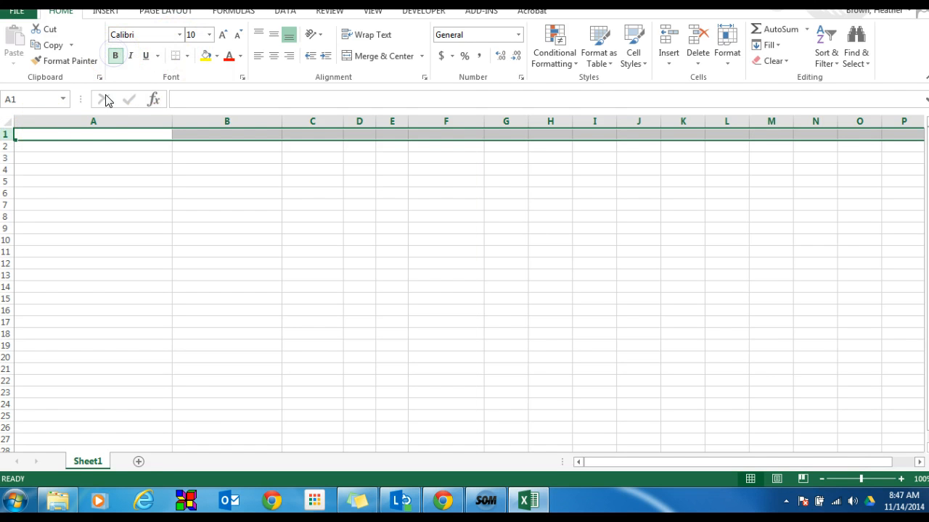
# Enter the headings VenderName, Street, City, State, Zip and Telephone in cells A1 to F1.
pyautogui.click(104, 133)
pyautogui.click(160, 137)
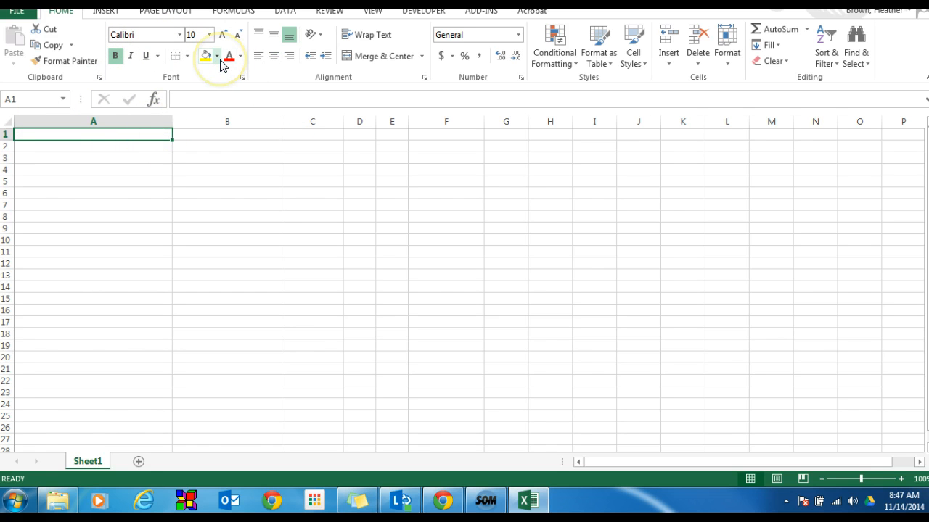
pyautogui.write('VenderName')
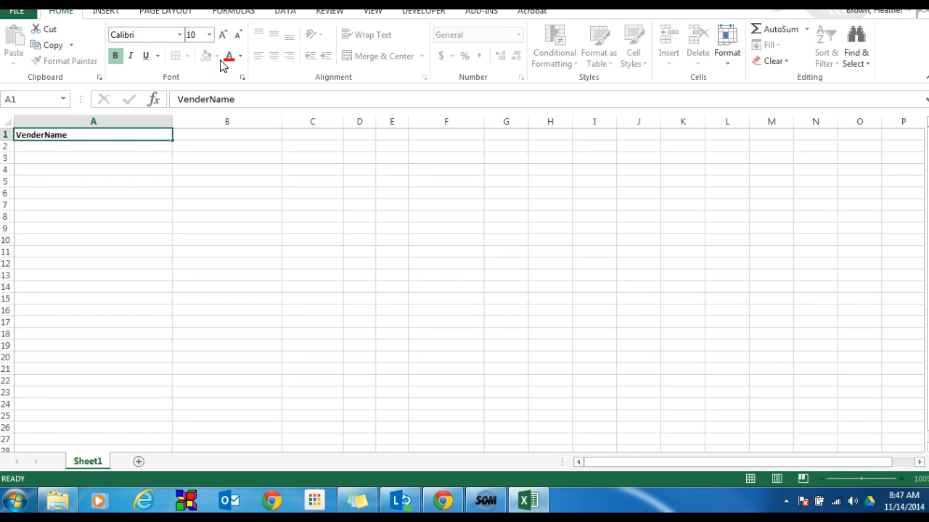
pyautogui.press('Tab')
pyautogui.write('S')
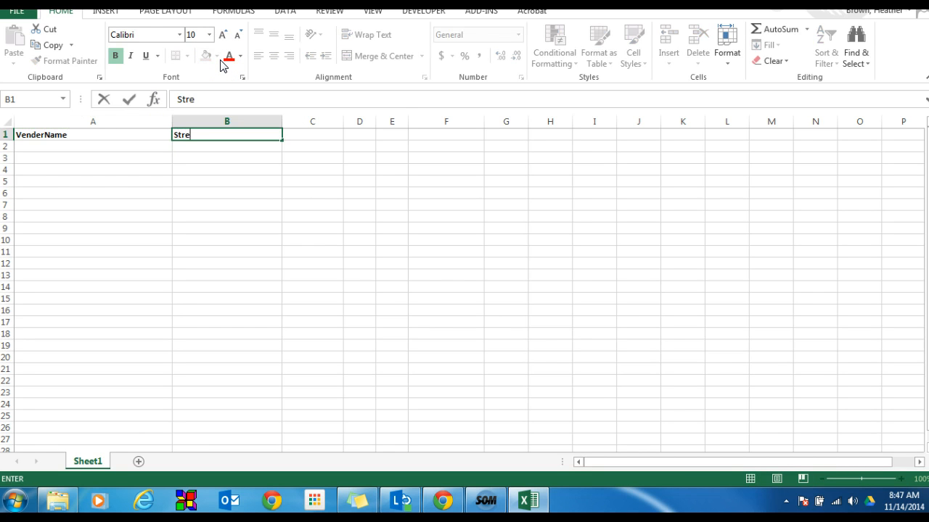
pyautogui.press('Tab')
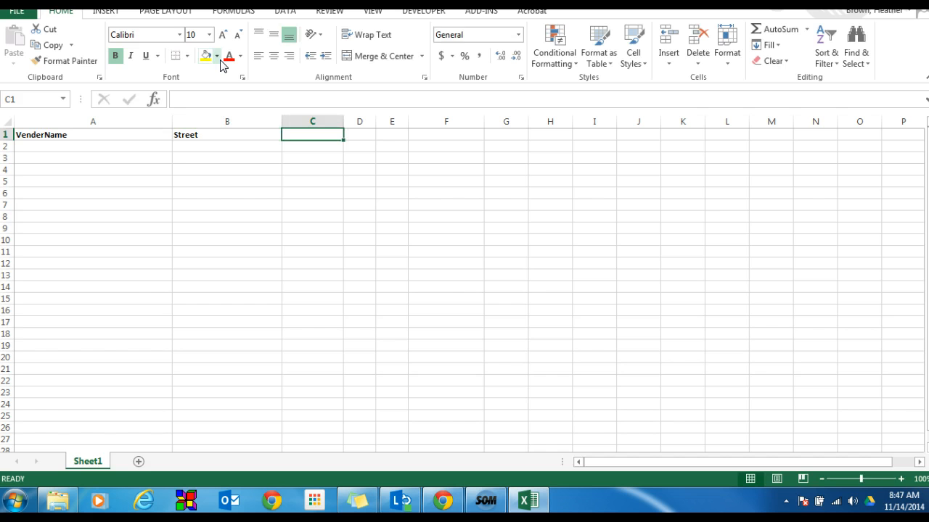
pyautogui.write('City')
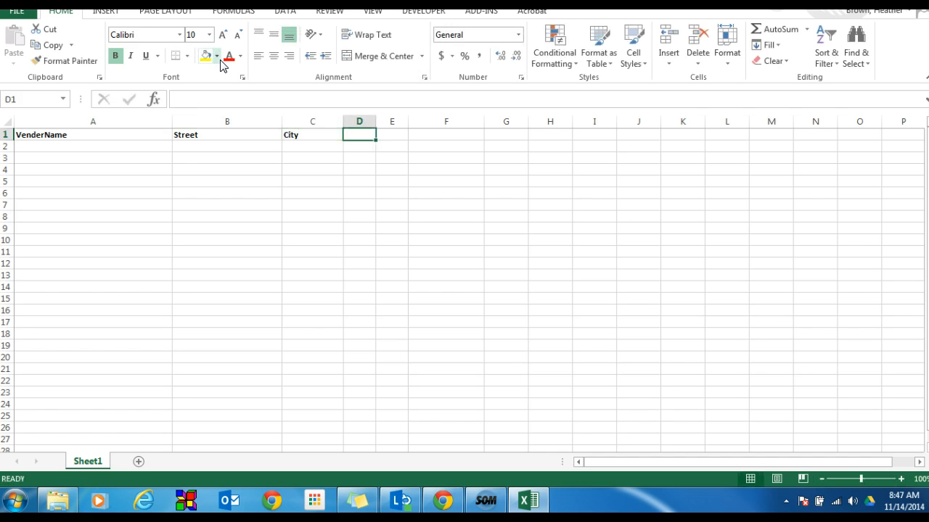
pyautogui.write('State')
pyautogui.press('Tab')
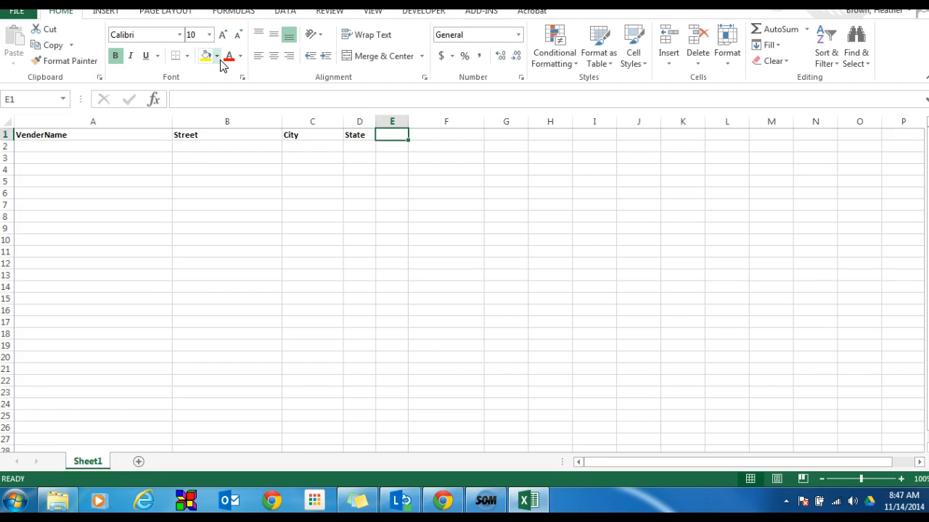
pyautogui.write('Zip')
pyautogui.press('Tab')
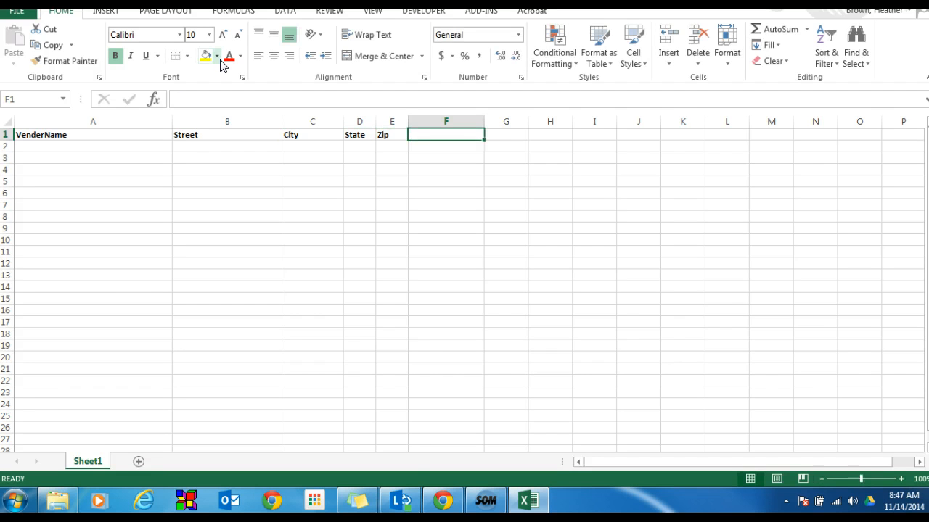
pyautogui.write('Telephone')
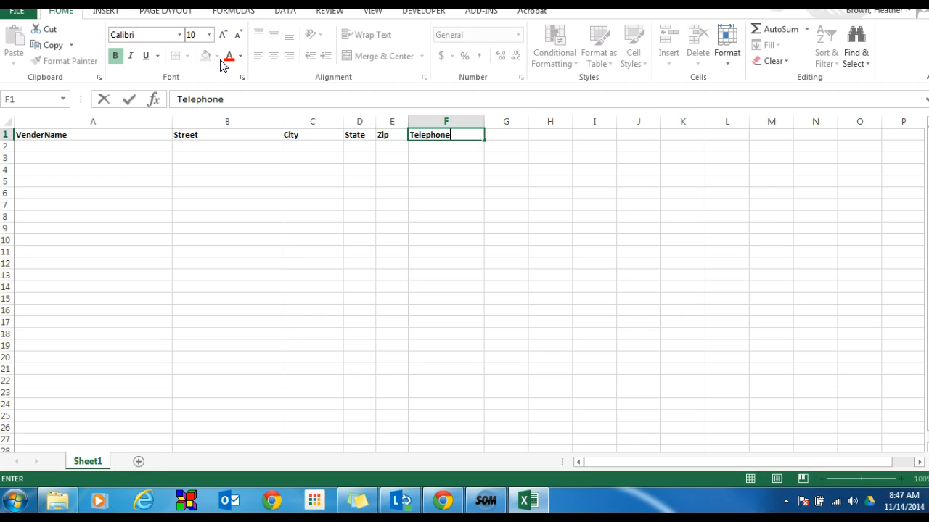
pyautogui.press('Return')
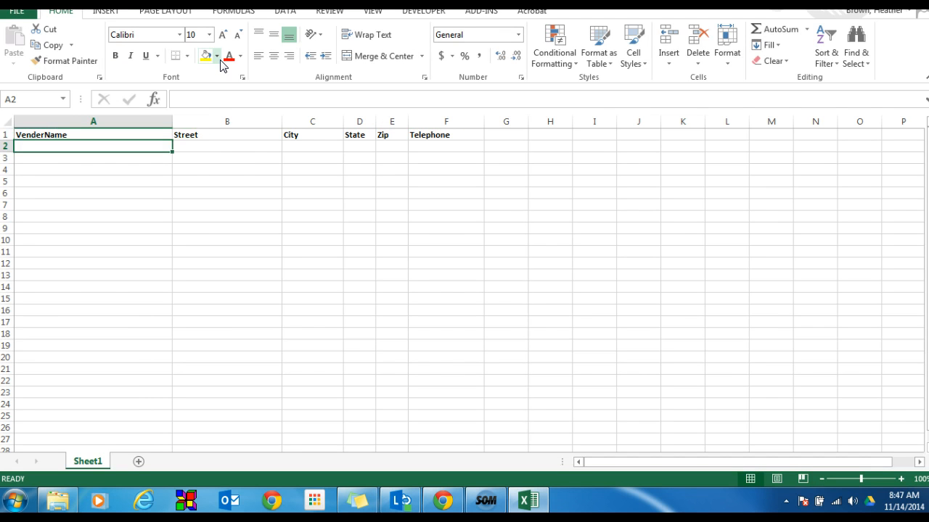
# Enter Ace Book Company as the first vendor name in cell A2.
pyautogui.write('Ace')
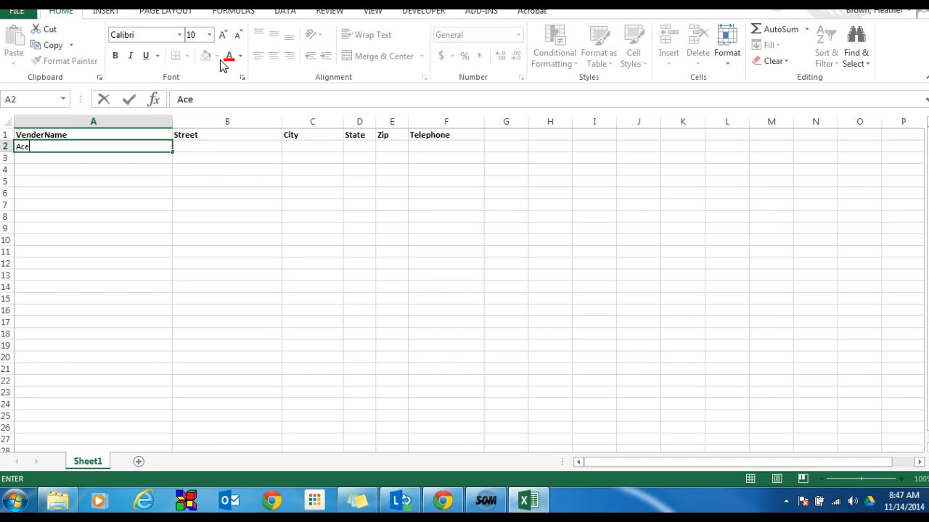
pyautogui.write(' Book Company')
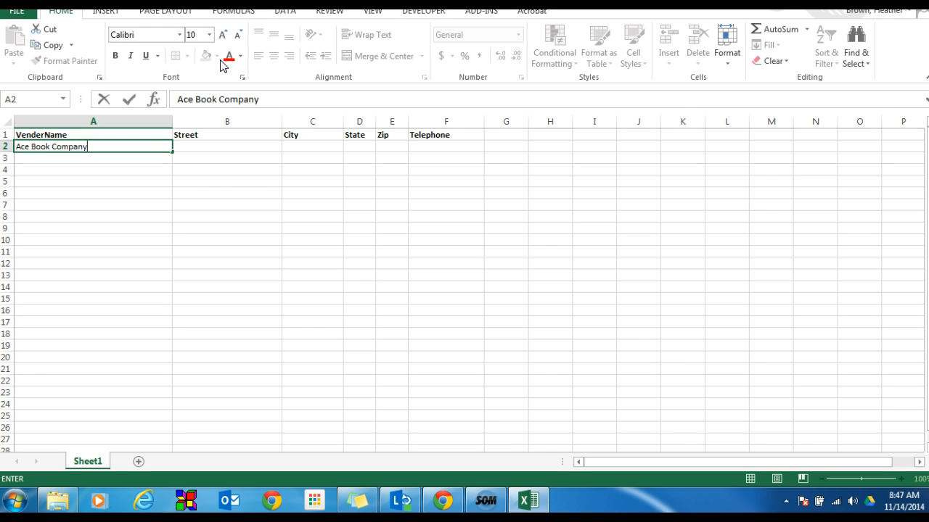
pyautogui.press('Tab')
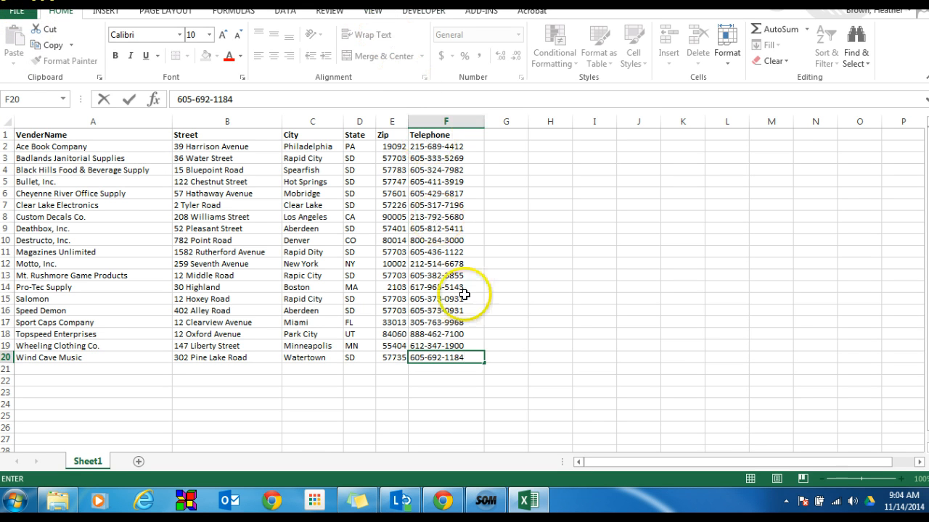
# Save the completed vendor contact workbook and close it.
pyautogui.click(21, 12)
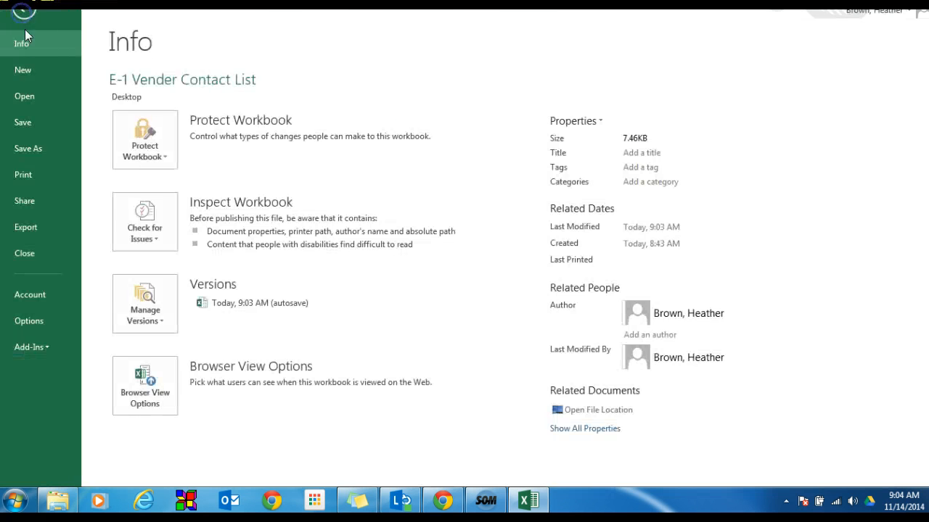
pyautogui.click(27, 125)
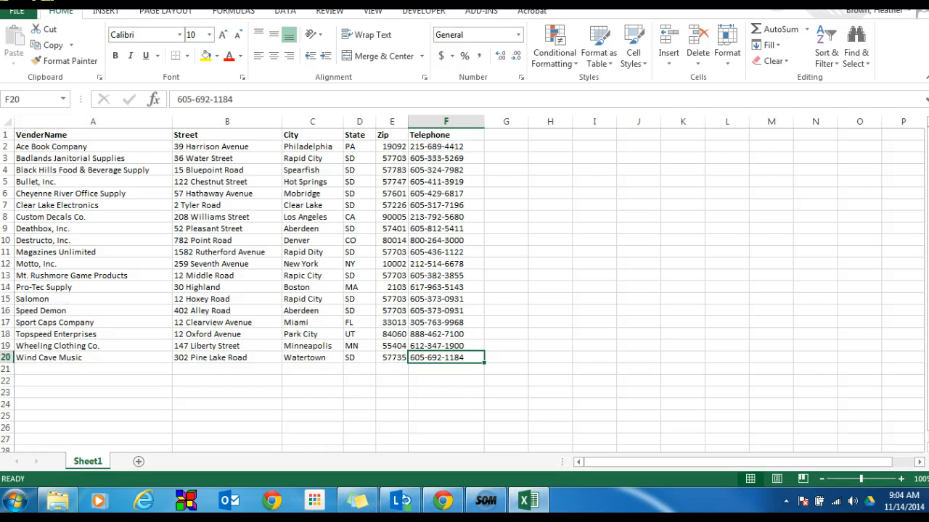
pyautogui.hotkey('alt', 'F4')
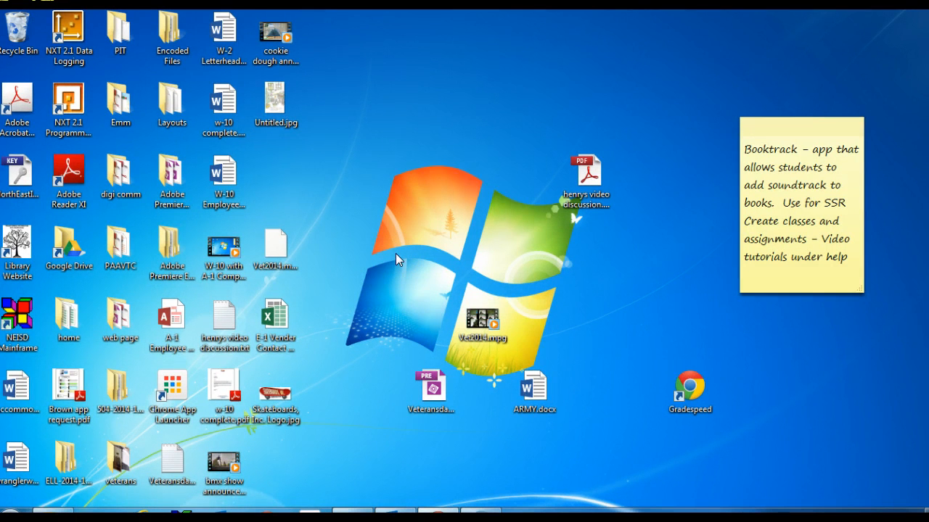
# Open the W-2 Letterhead document from the desktop in Word and save it to the Desktop as "W-11Vendor Letter Template".
pyautogui.click(229, 50)
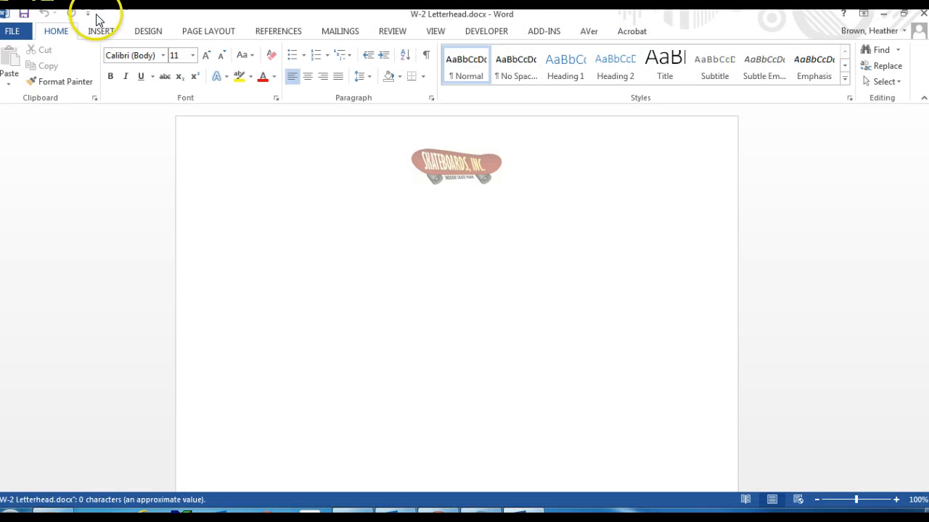
pyautogui.click(16, 34)
pyautogui.click(30, 171)
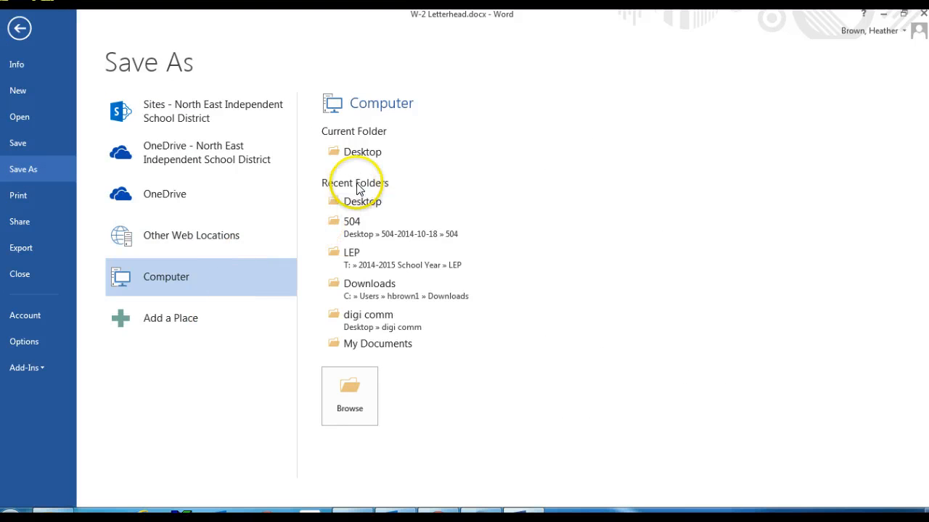
pyautogui.click(362, 204)
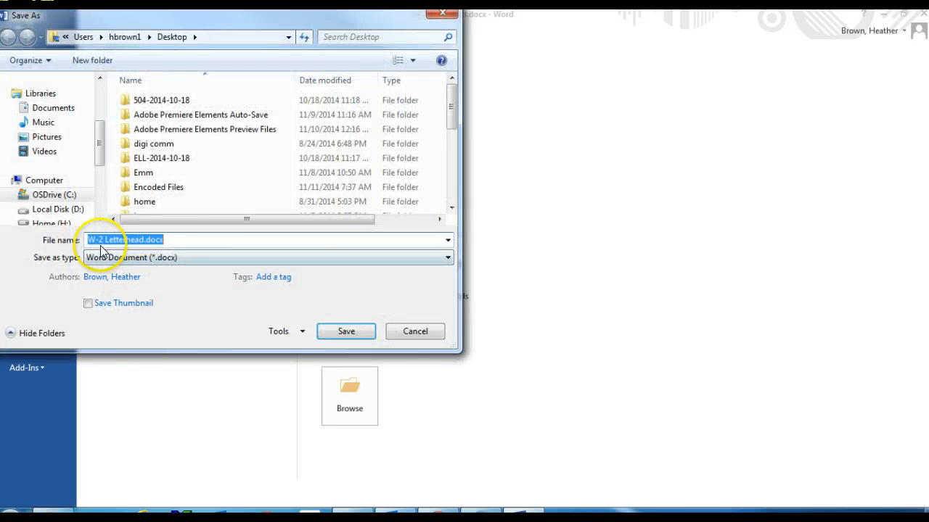
pyautogui.click(103, 240)
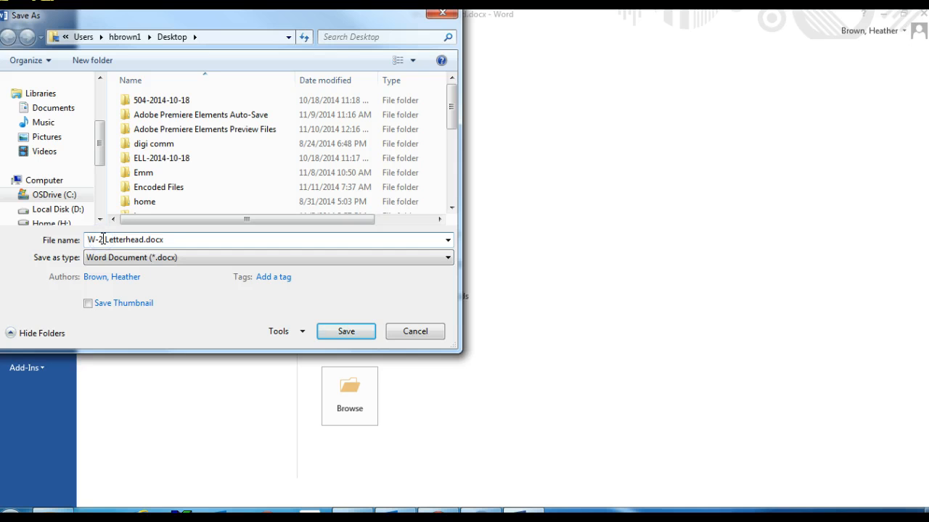
pyautogui.press('BackSpace')
pyautogui.write('11')
pyautogui.press('Delete')
pyautogui.press('Delete')
pyautogui.press('Delete')
pyautogui.press('Delete')
pyautogui.press('Delete')
pyautogui.press('Delete')
pyautogui.press('Delete')
pyautogui.press('Delete')
pyautogui.press('Delete')
pyautogui.press('Delete')
pyautogui.press('Delete')
pyautogui.press('Delete')
pyautogui.press('Delete')
pyautogui.press('Delete')
pyautogui.press('Delete')
pyautogui.press('Delete')
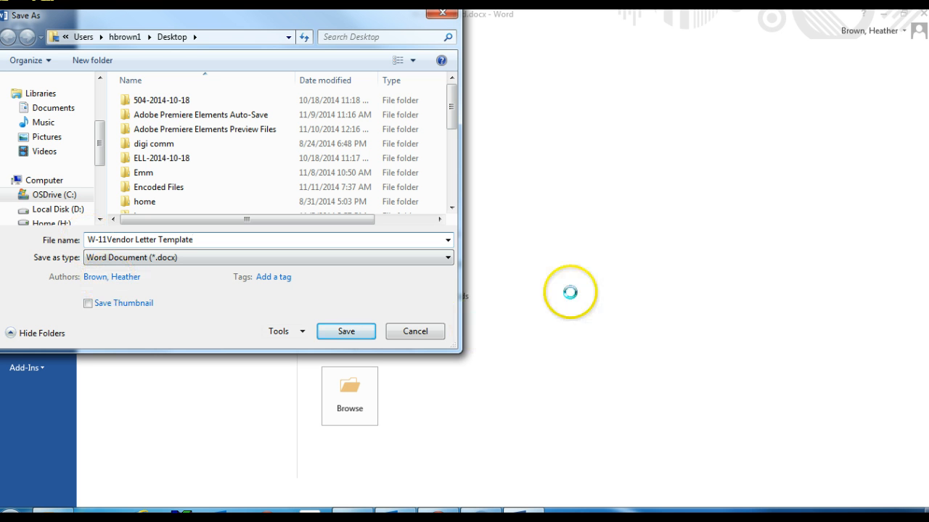
pyautogui.click(343, 331)
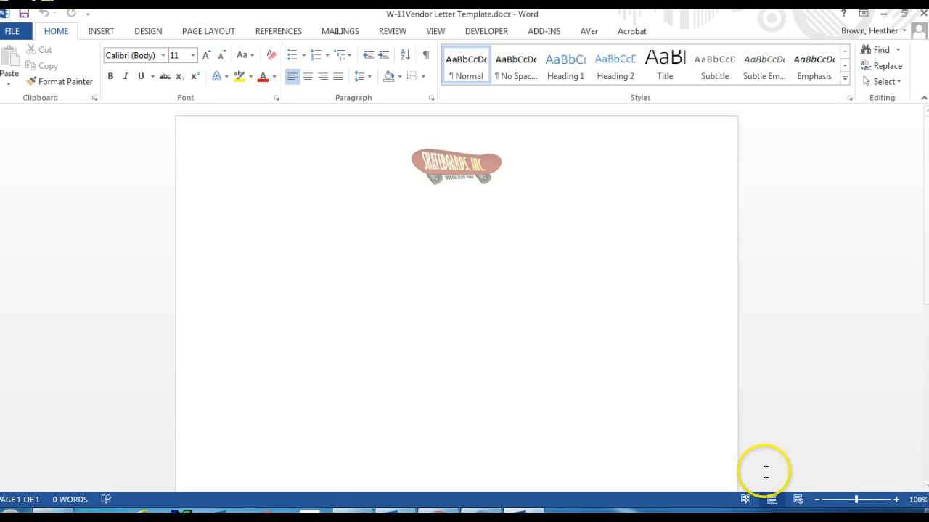
# Start a mail merge in the vendor letter template document.
pyautogui.click(341, 31)
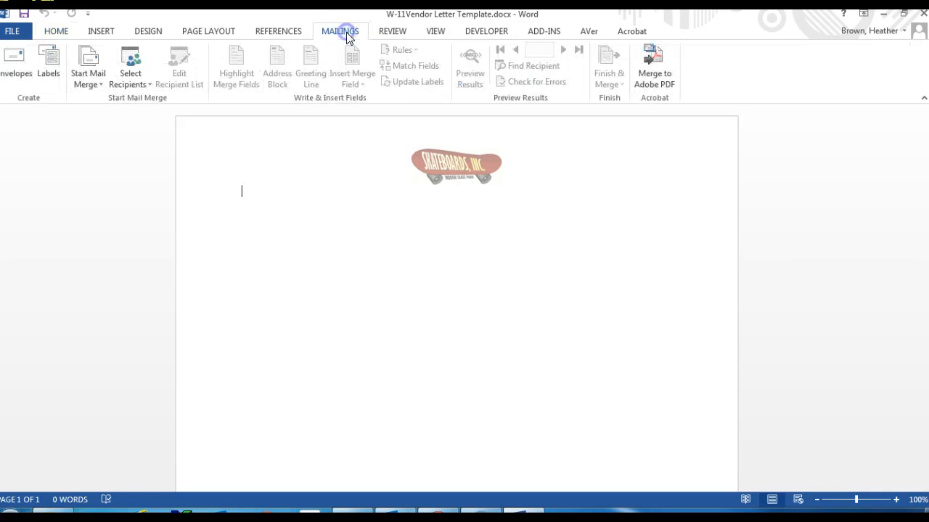
pyautogui.click(87, 76)
pyautogui.click(96, 102)
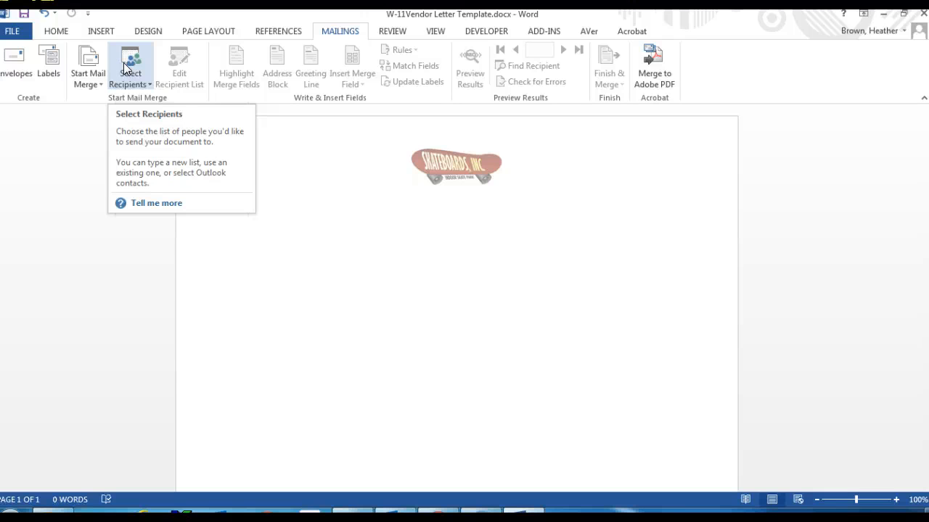
# Select the existing E-1 Vender Contact List workbook from the Desktop as the recipient list, using Sheet1$ with its first row as column headers.
pyautogui.click(127, 69)
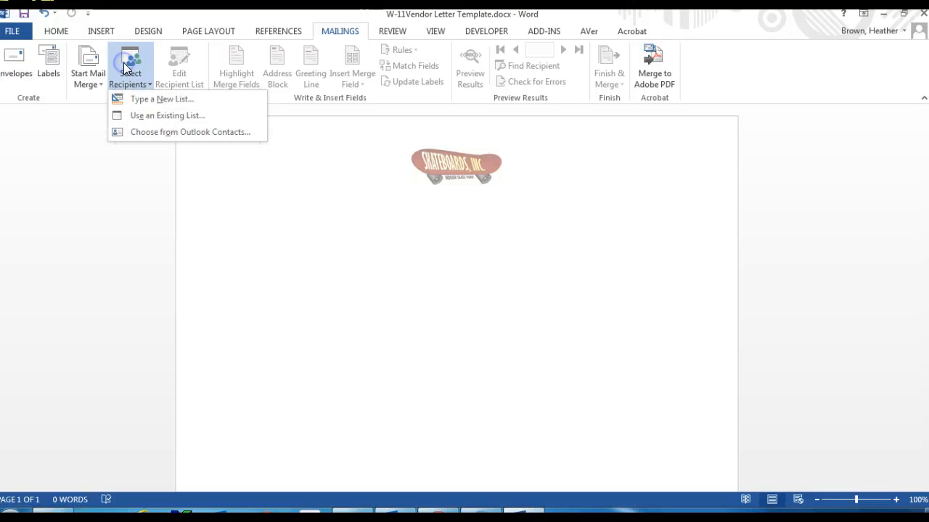
pyautogui.click(144, 114)
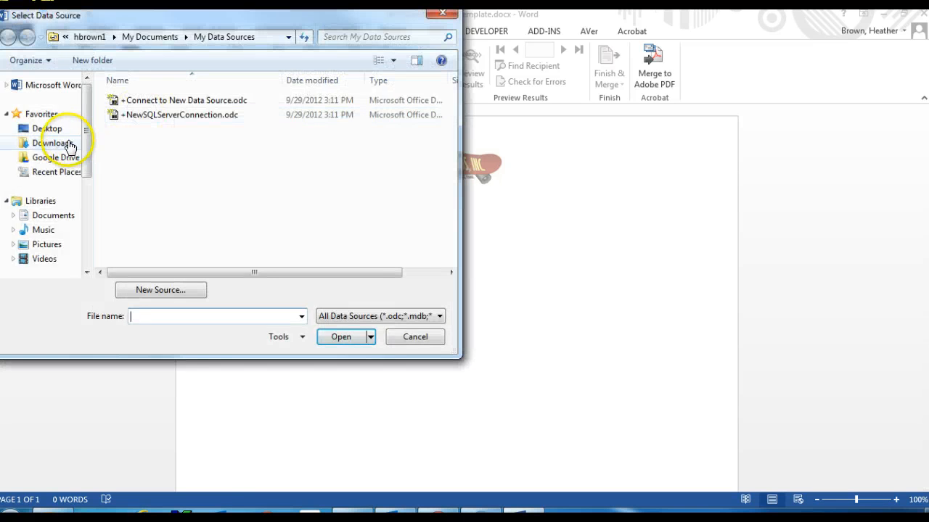
pyautogui.click(54, 132)
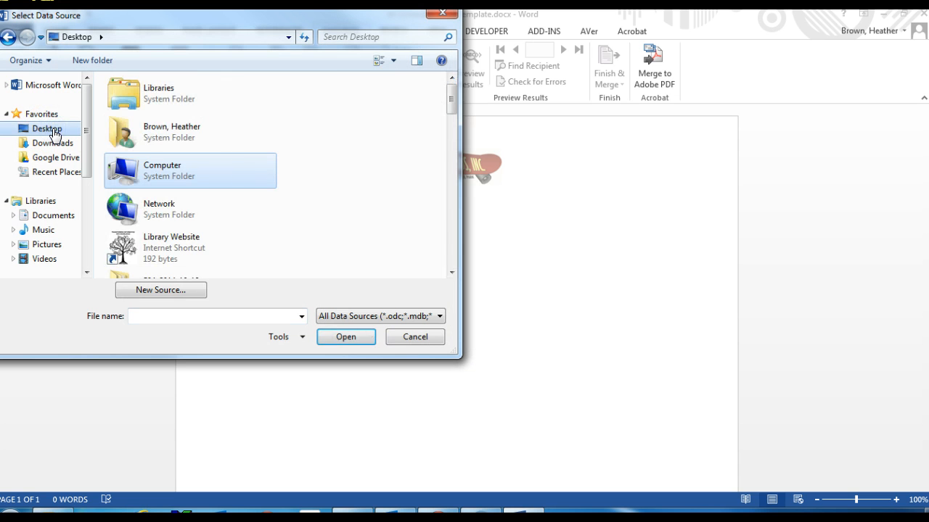
pyautogui.click(451, 106)
pyautogui.moveTo(451, 106); pyautogui.dragTo(420, 213)
pyautogui.doubleClick(220, 182)
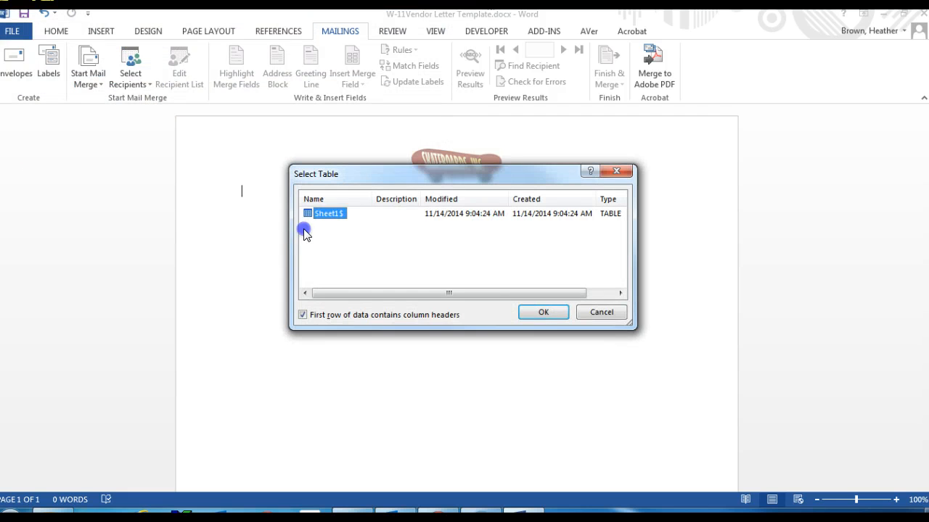
pyautogui.click(544, 315)
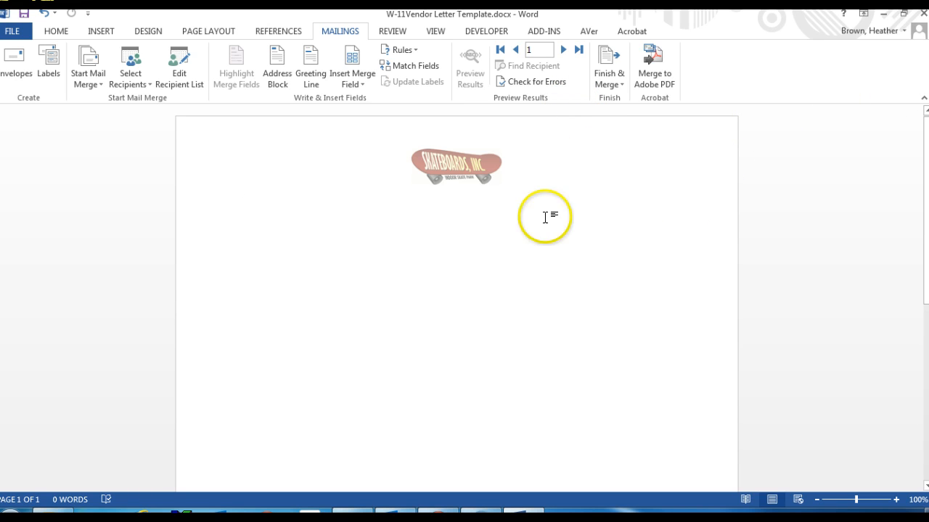
# Enter the date May 15, 2015 a few lines below the skateboard logo.
pyautogui.press('Return')
pyautogui.press('Return')
pyautogui.press('Return')
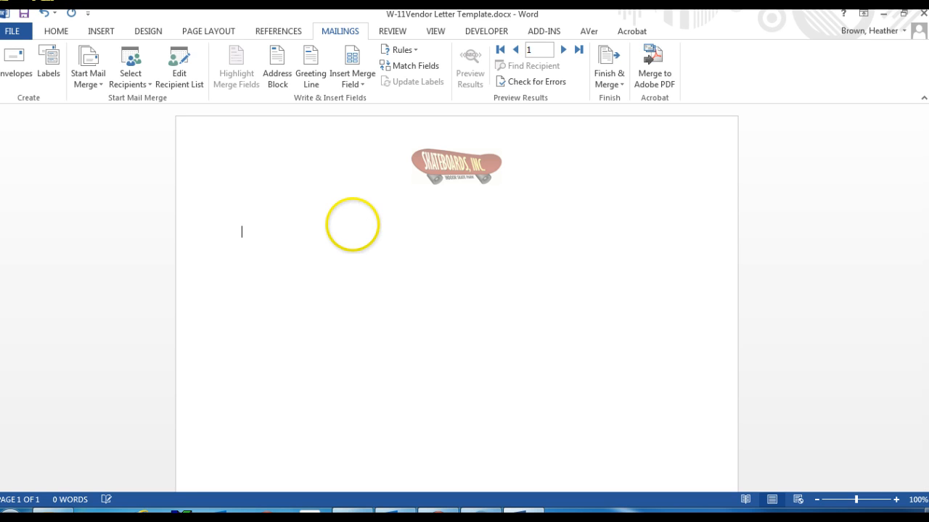
pyautogui.write('May 15, ')
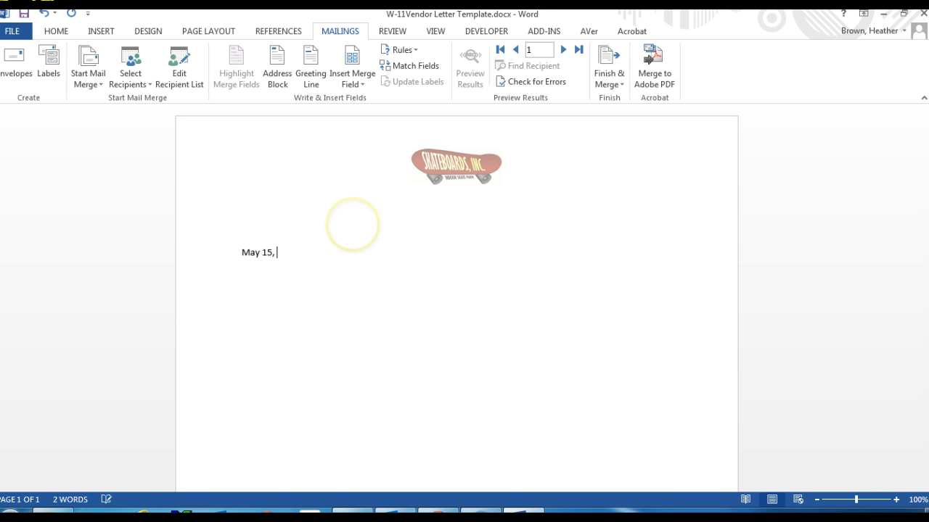
pyautogui.write('2015')
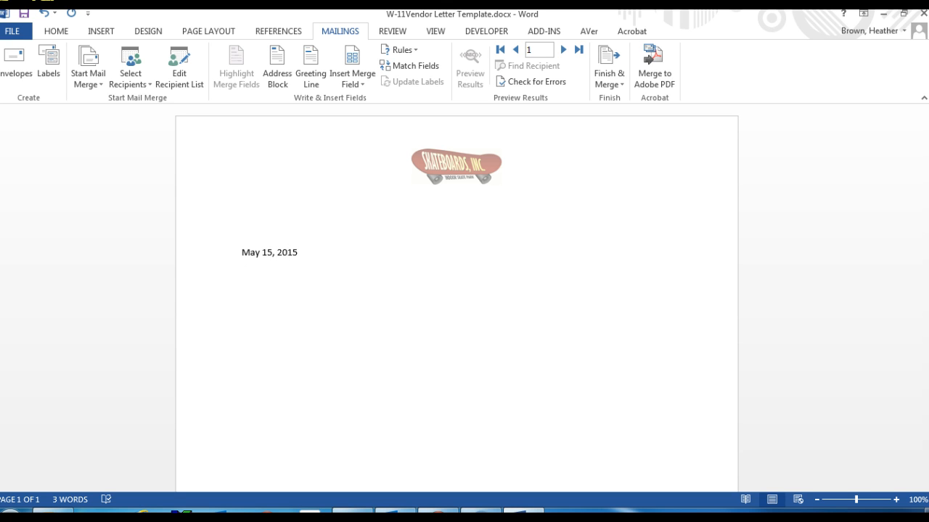
# Insert a single VenderName merge field two lines below the date, removing the duplicate field beside it.
pyautogui.click(352, 58)
pyautogui.click(409, 205)
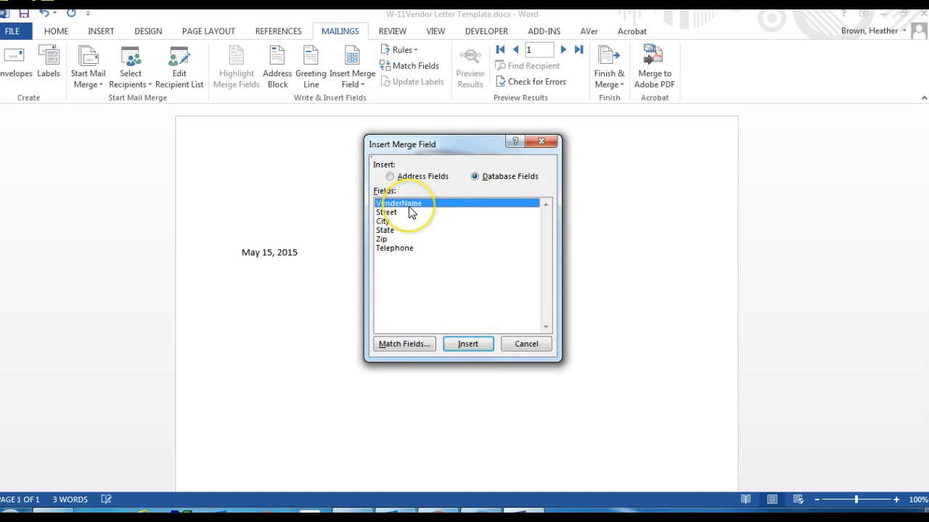
pyautogui.click(465, 344)
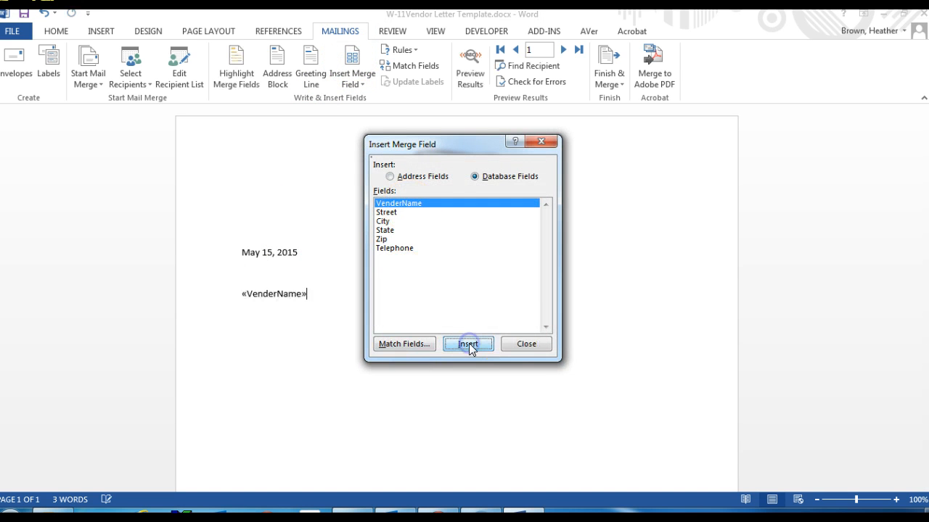
pyautogui.click(431, 295)
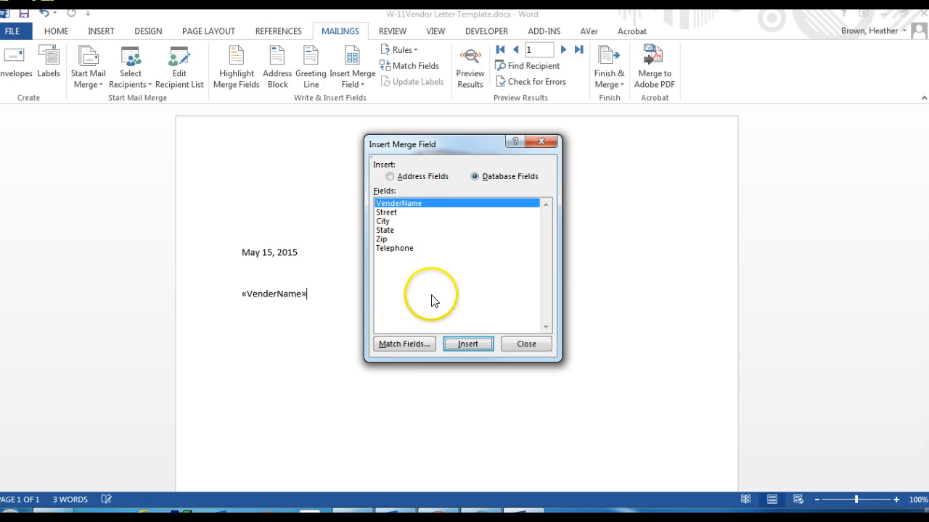
pyautogui.press('Return')
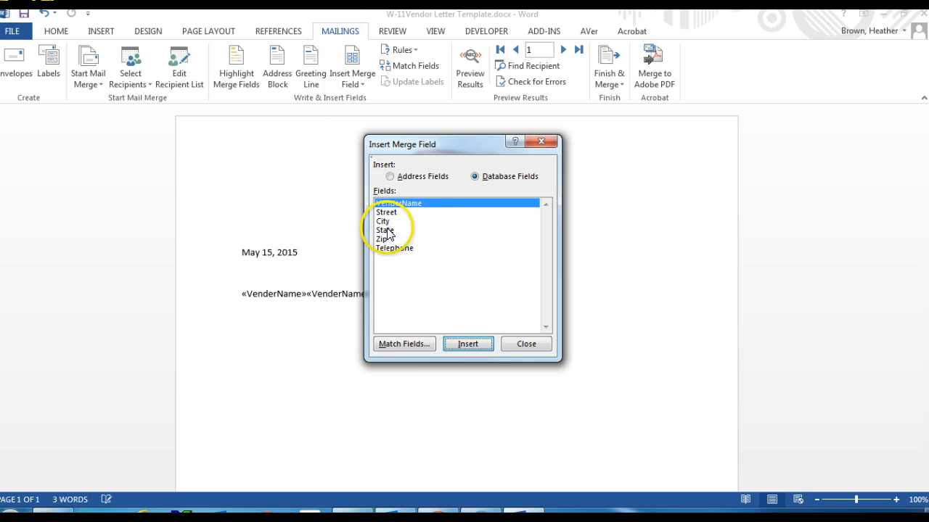
pyautogui.click(526, 344)
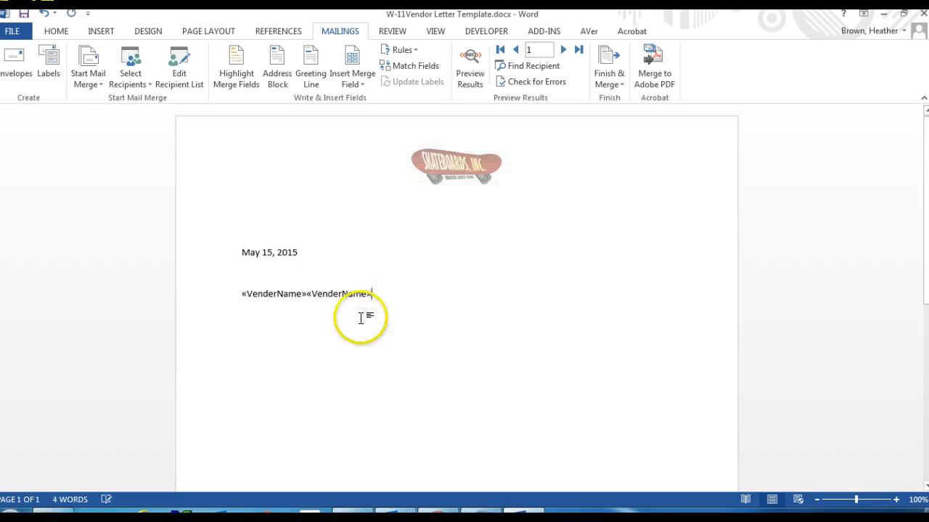
pyautogui.press('BackSpace')
pyautogui.press('BackSpace')
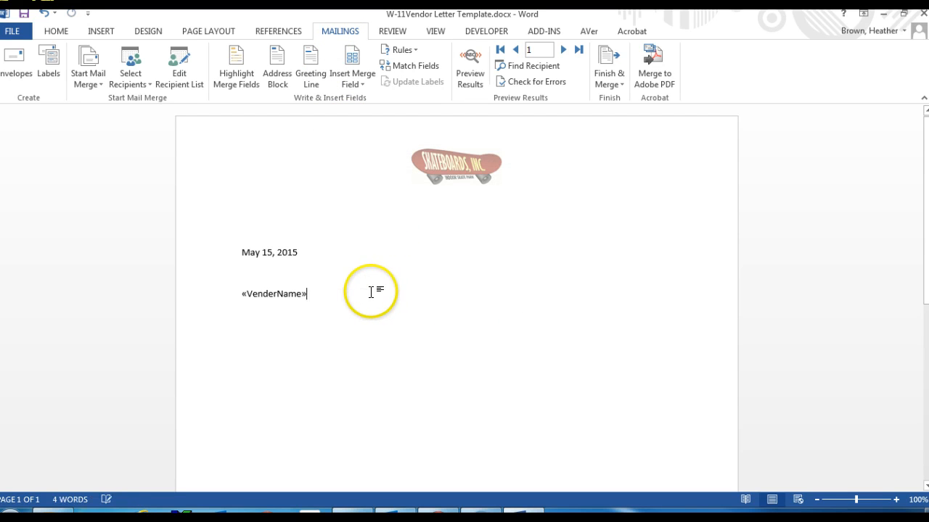
# Add the Street merge field on the line below VenderName and the City field on the following line.
pyautogui.press('Return')
pyautogui.click(354, 80)
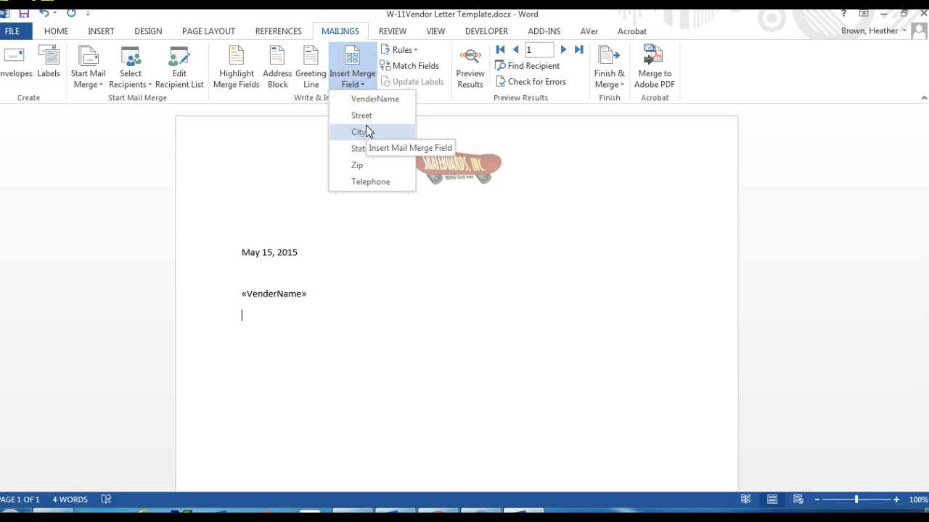
pyautogui.click(364, 116)
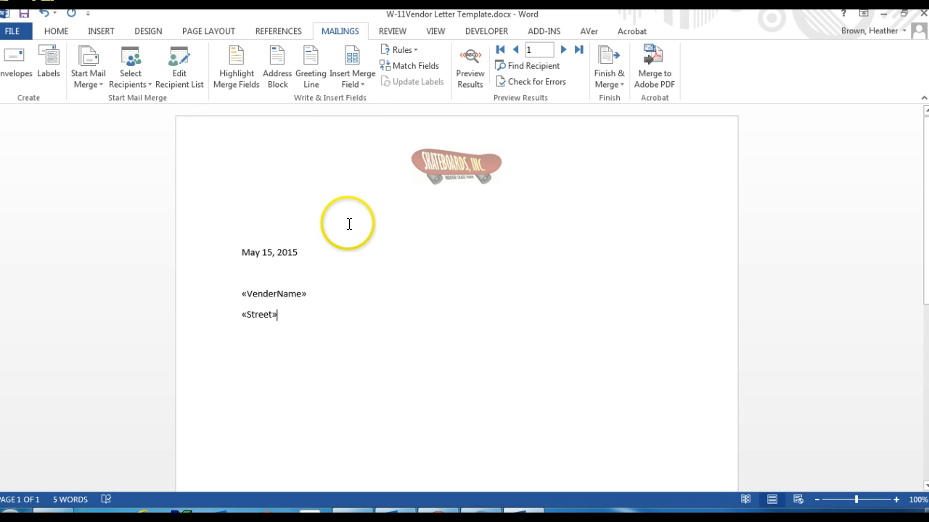
pyautogui.press('Return')
pyautogui.click(354, 75)
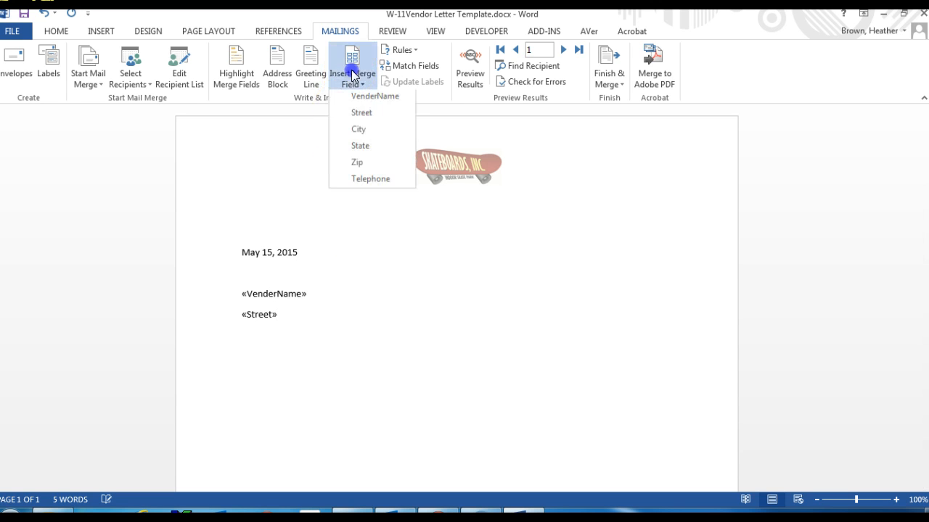
pyautogui.click(364, 132)
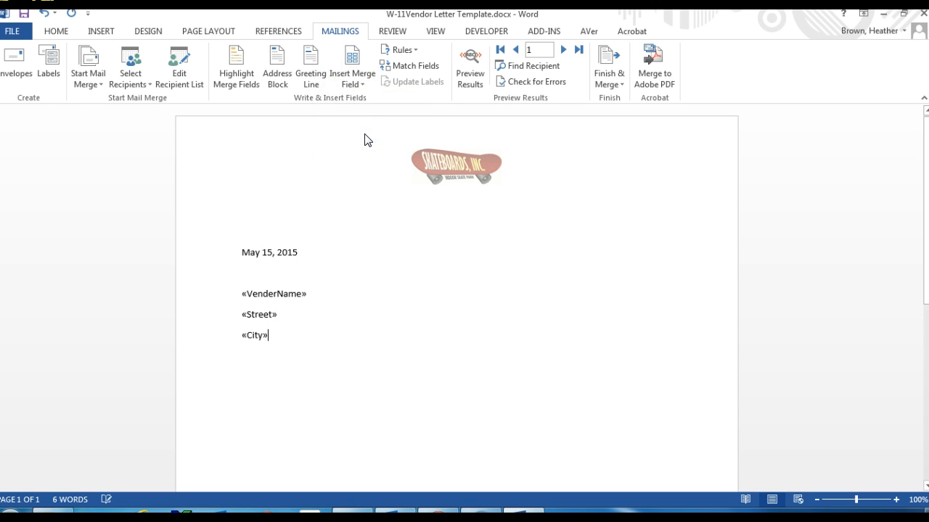
# Complete the City line with a comma and space followed by the State and Zip merge fields.
pyautogui.write(',')
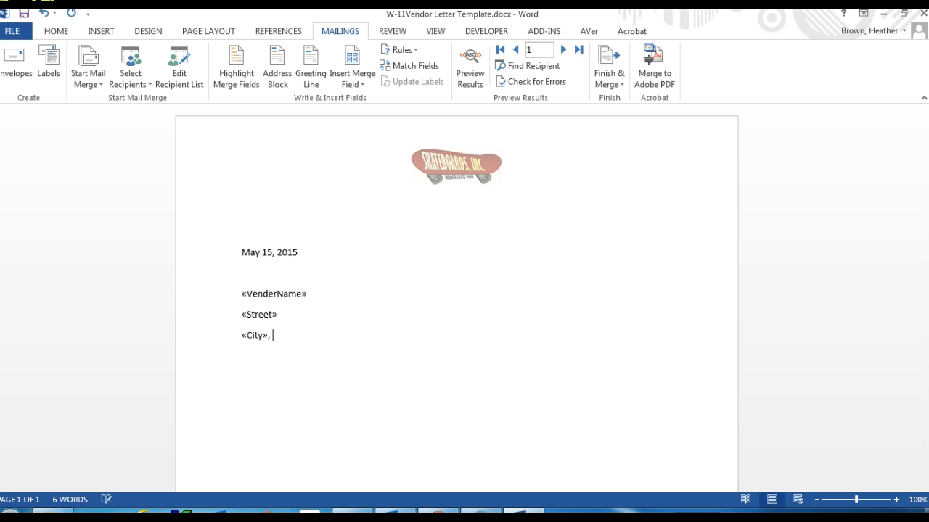
pyautogui.click(353, 76)
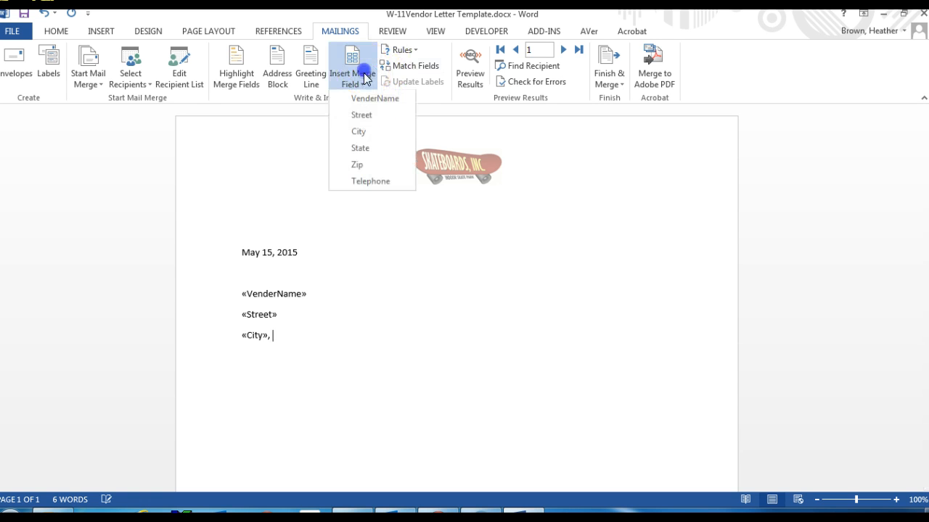
pyautogui.click(363, 149)
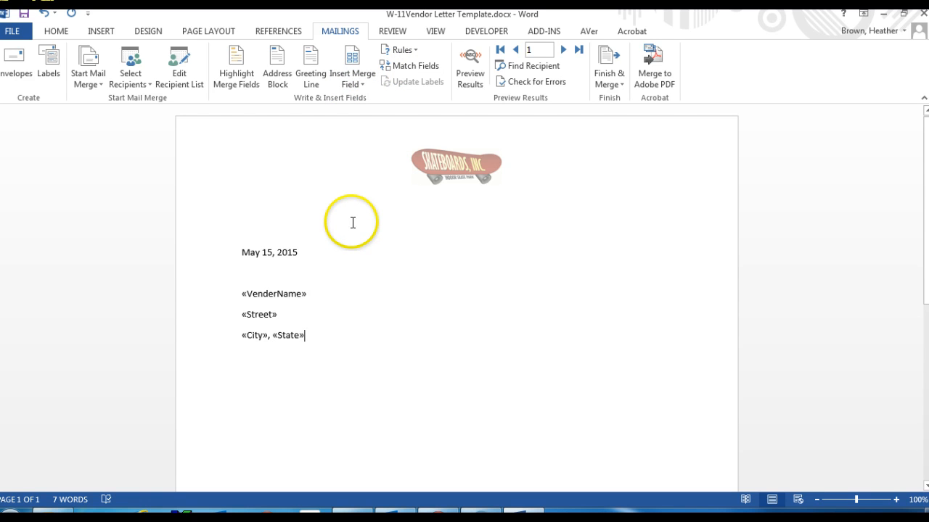
pyautogui.click(352, 63)
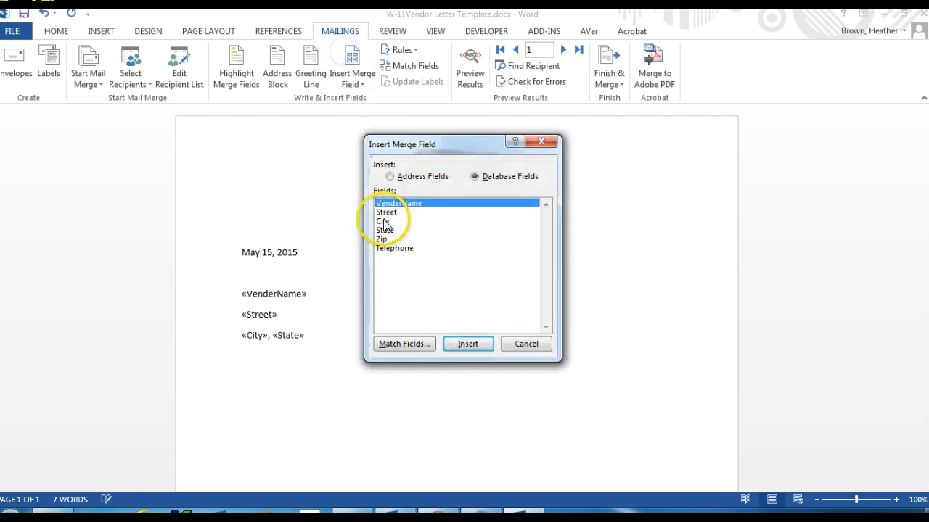
pyautogui.click(387, 240)
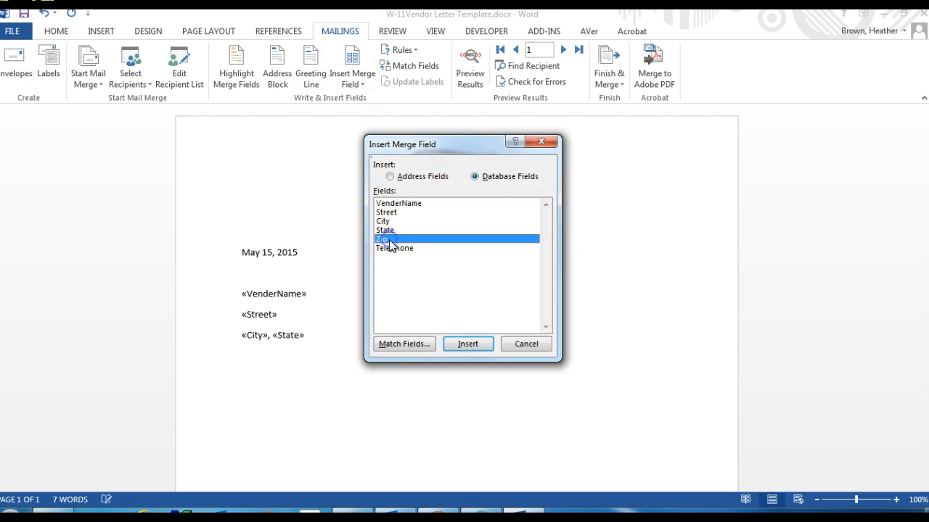
pyautogui.click(455, 348)
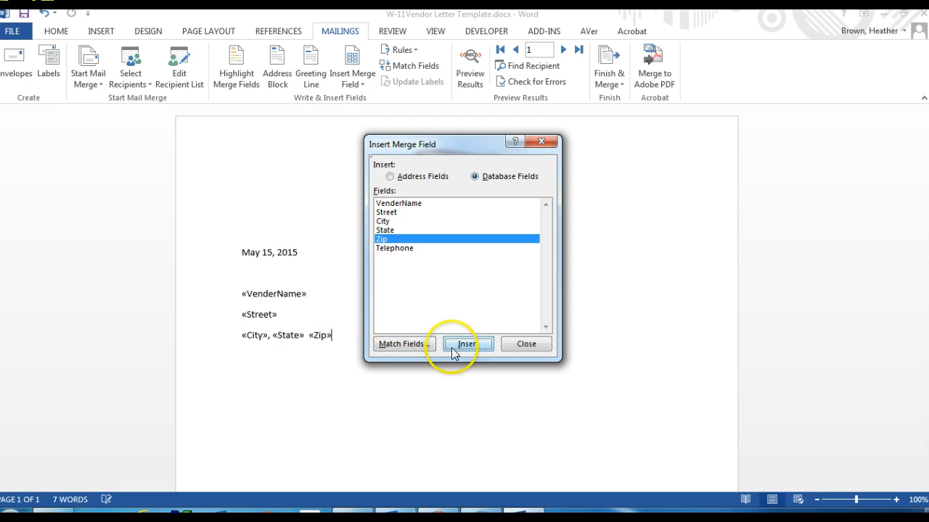
pyautogui.click(521, 346)
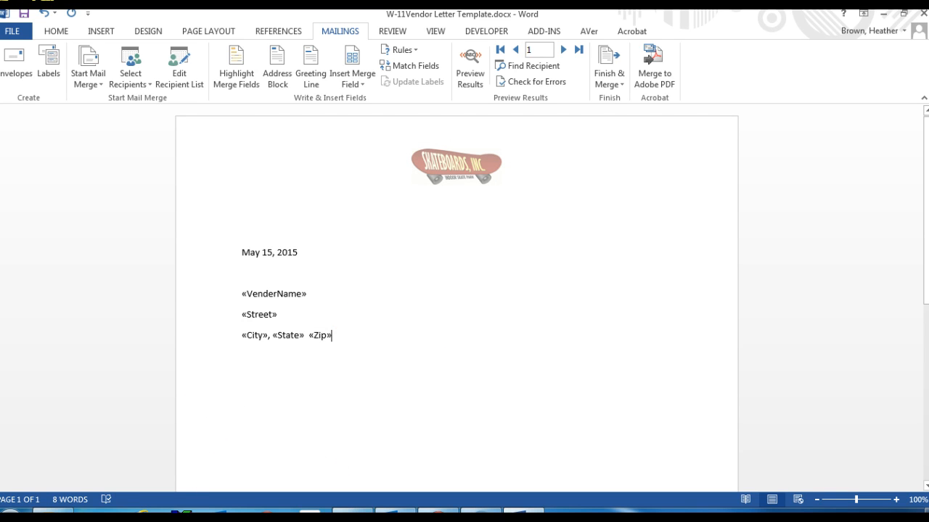
# Add the salutation "To Whom It May Concern:" below the address block and paste the prepared letter body under it.
pyautogui.press('Return')
pyautogui.press('Return')
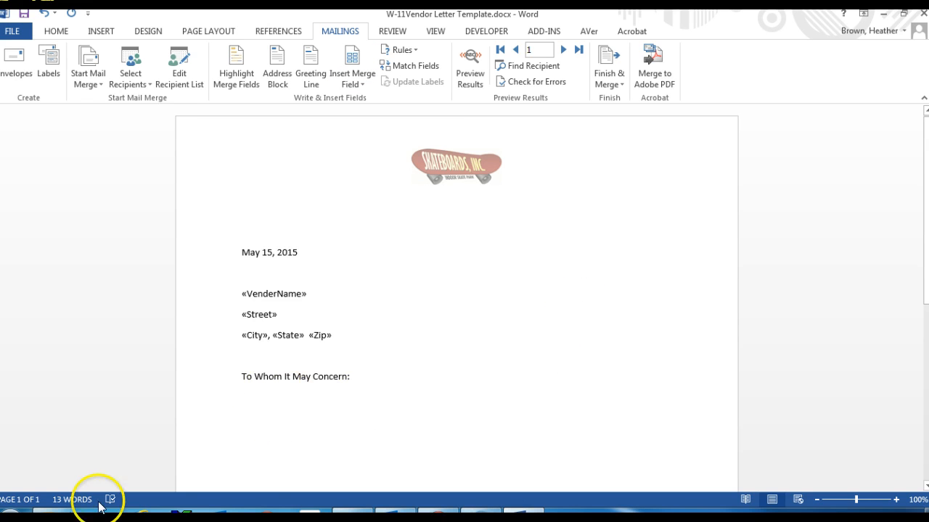
pyautogui.hotkey('ctrl', 'v')
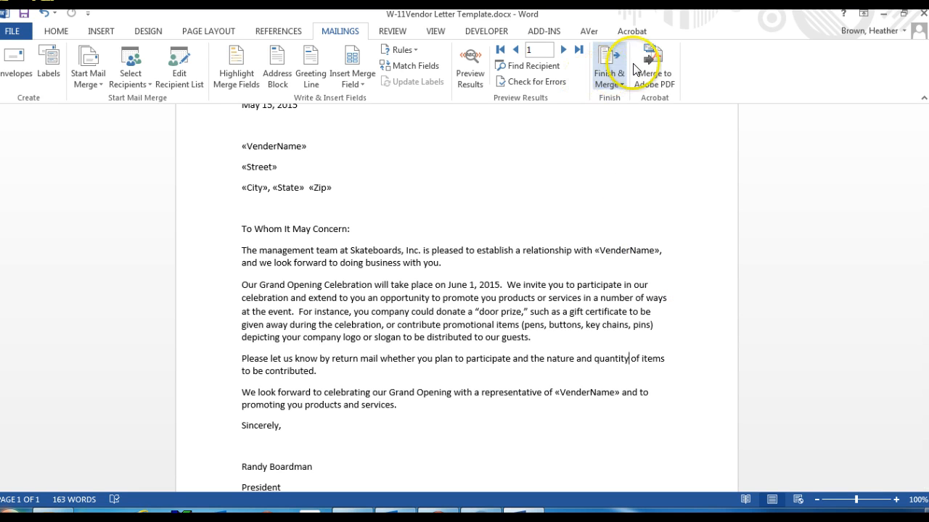
# Merge all records into a new document of individual letters and look through the merged pages.
pyautogui.click(618, 75)
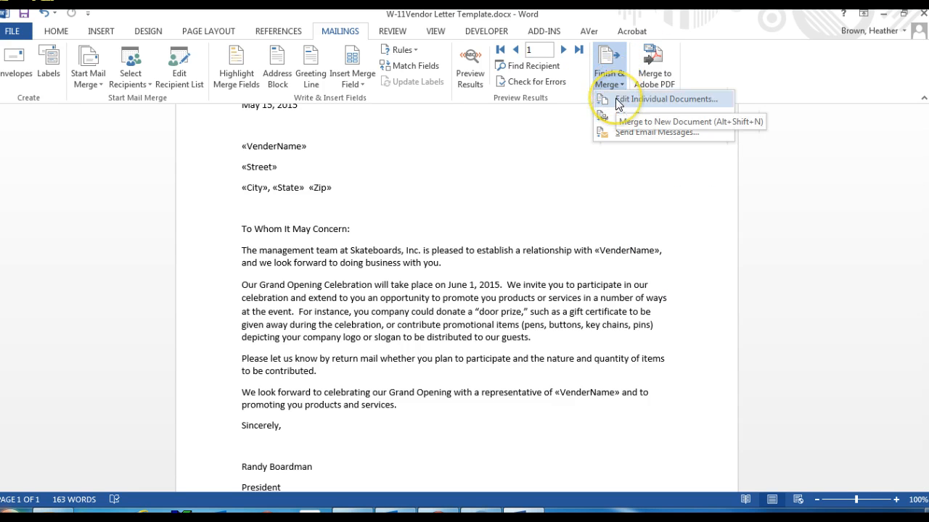
pyautogui.click(617, 101)
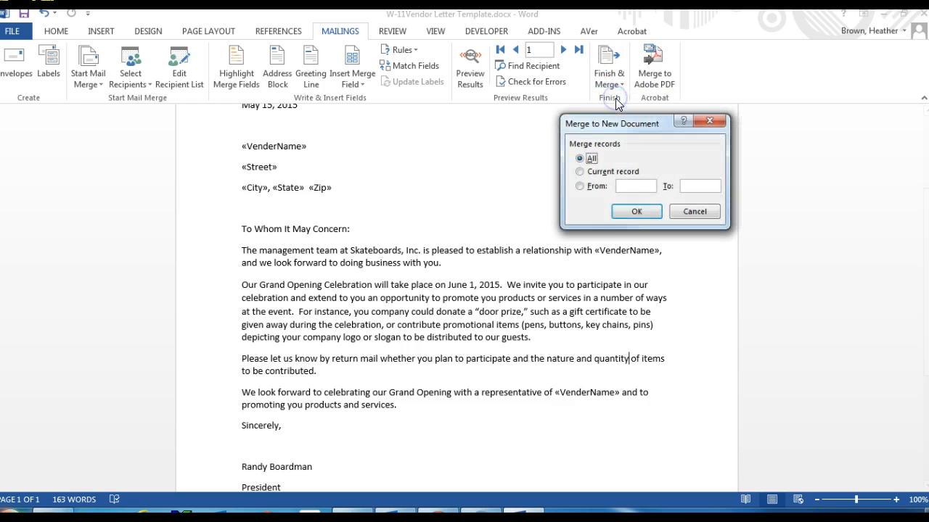
pyautogui.click(637, 212)
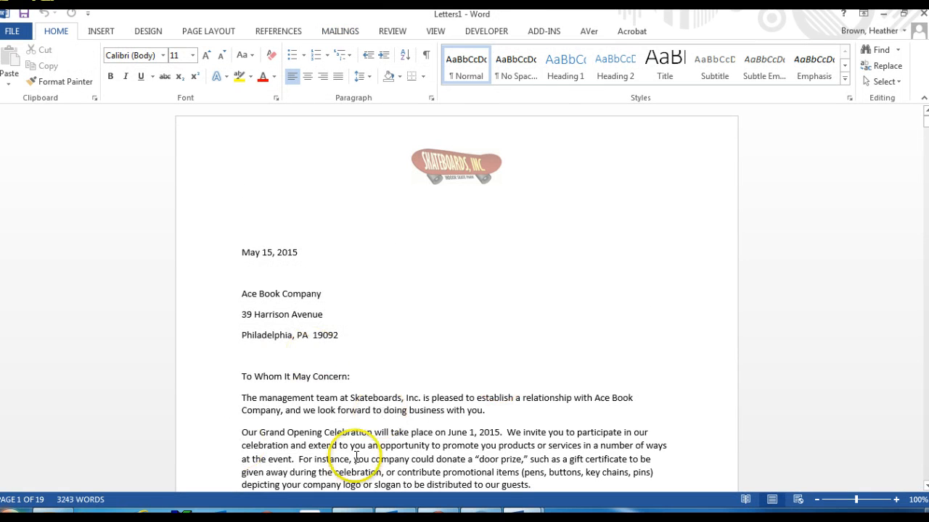
pyautogui.scroll(-20, 486, 315)
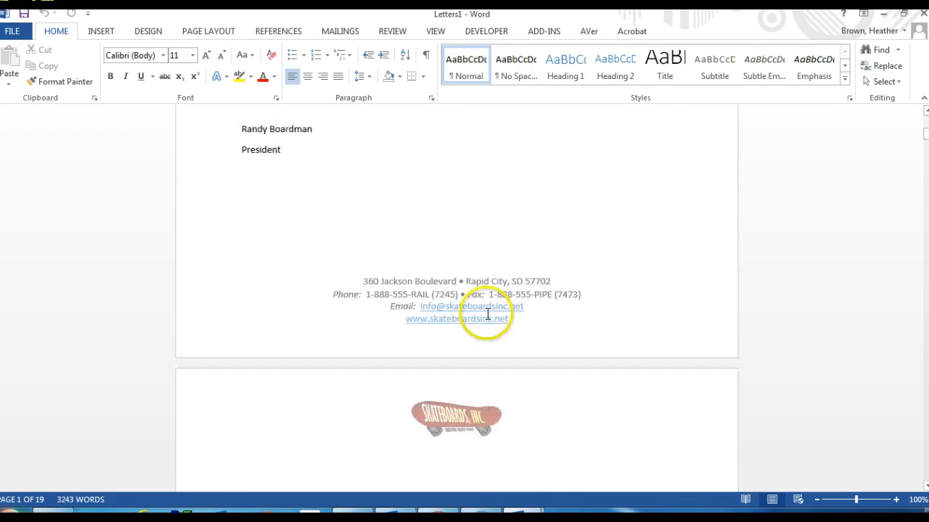
pyautogui.scroll(-20, 487, 315)
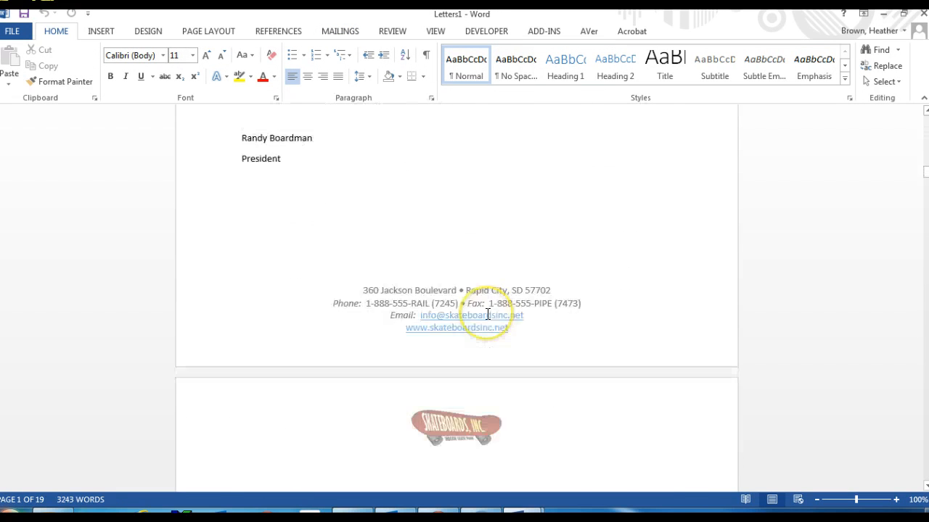
pyautogui.scroll(-20, 487, 317)
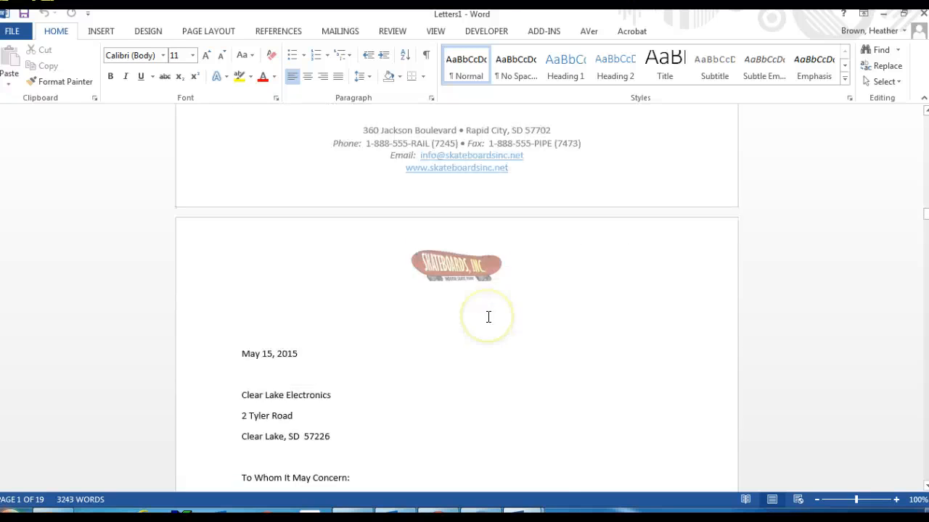
pyautogui.scroll(-12, 486, 319)
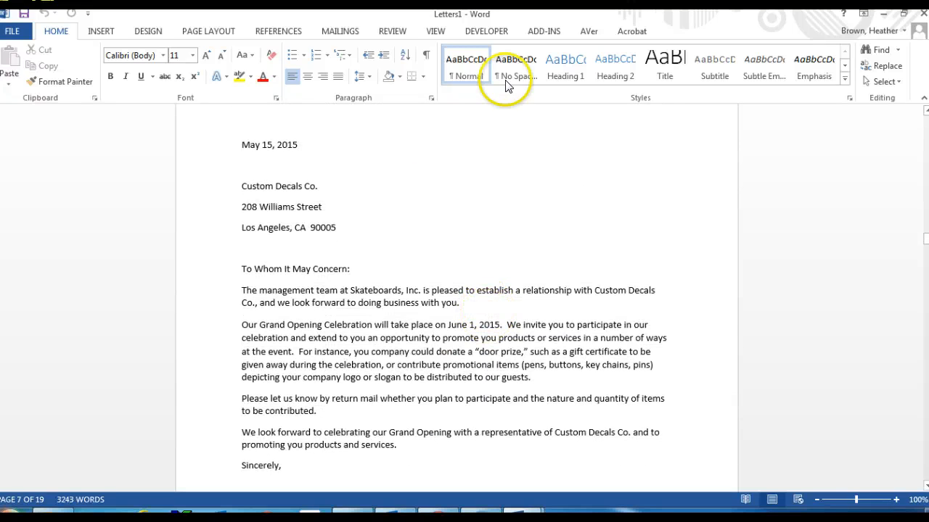
# Save the merged letters document to the Desktop as "w-11 Completed".
pyautogui.click(12, 31)
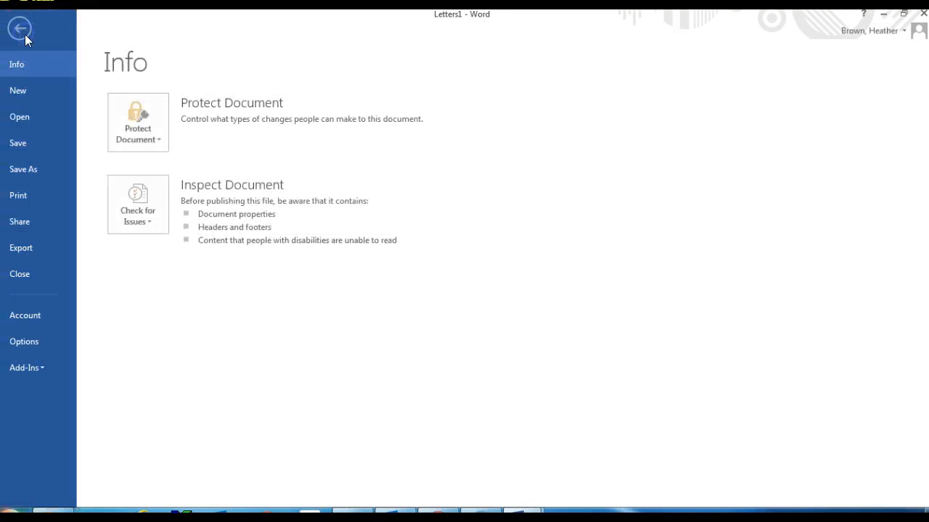
pyautogui.click(35, 169)
pyautogui.click(190, 286)
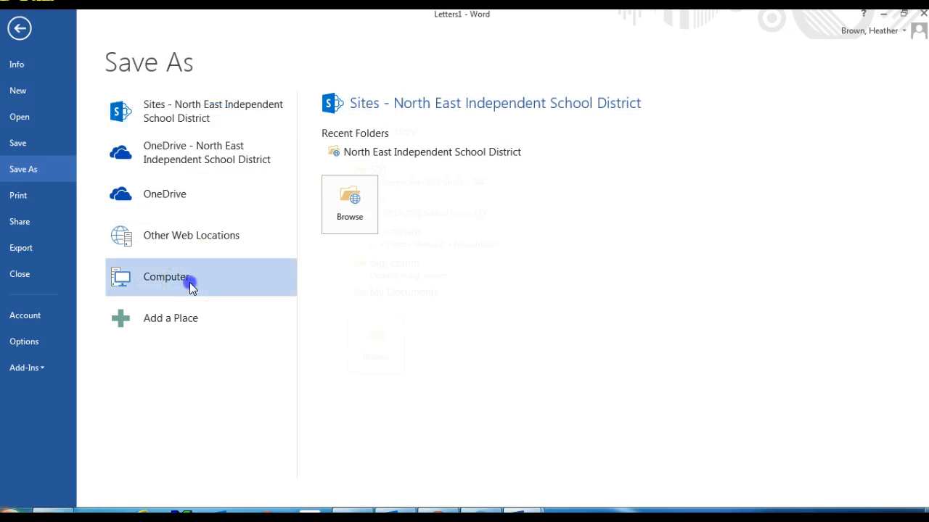
pyautogui.click(394, 149)
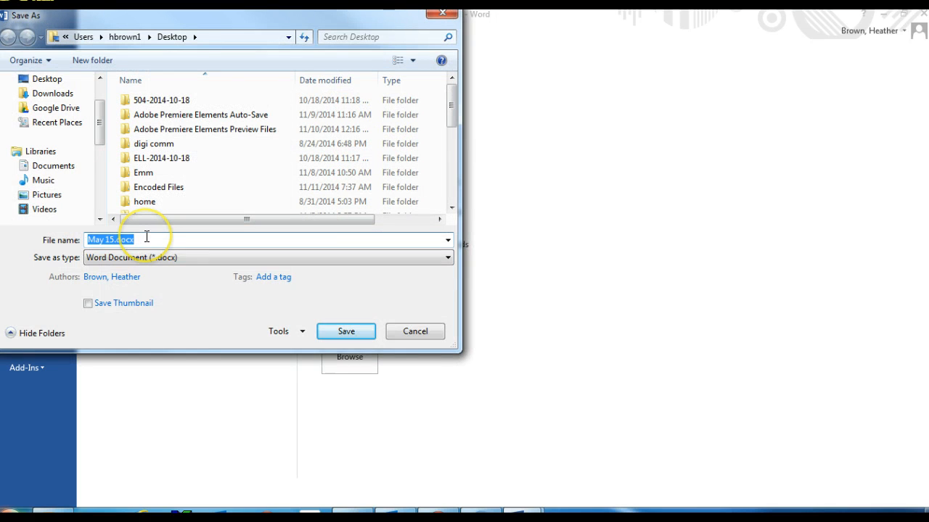
pyautogui.write('w-')
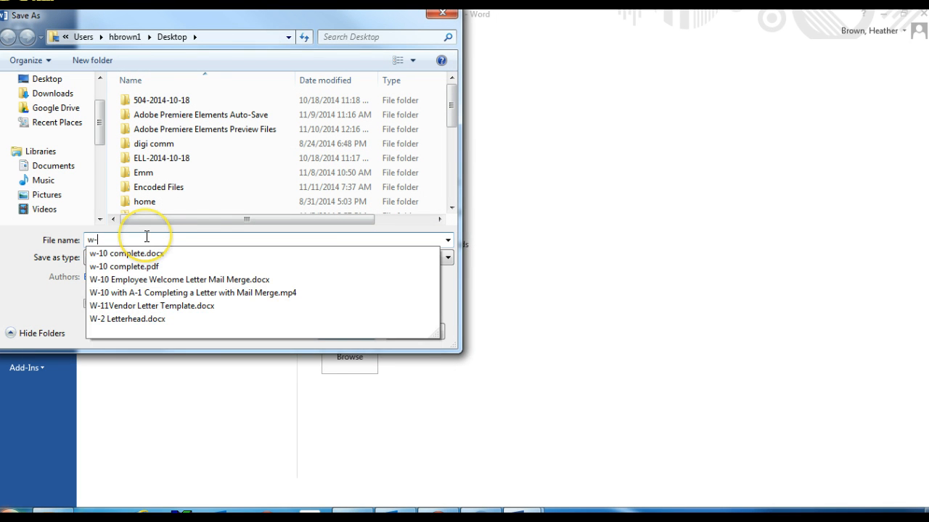
pyautogui.write('11 Completed')
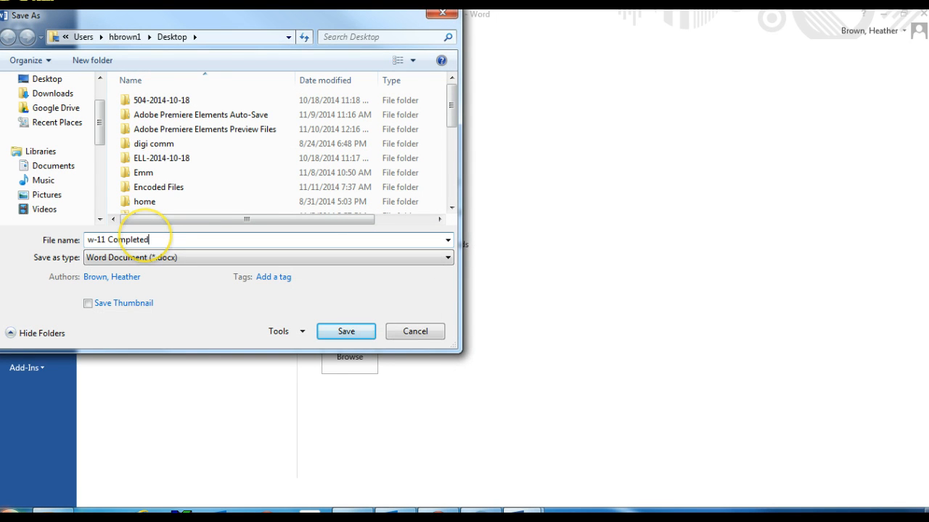
pyautogui.click(332, 330)
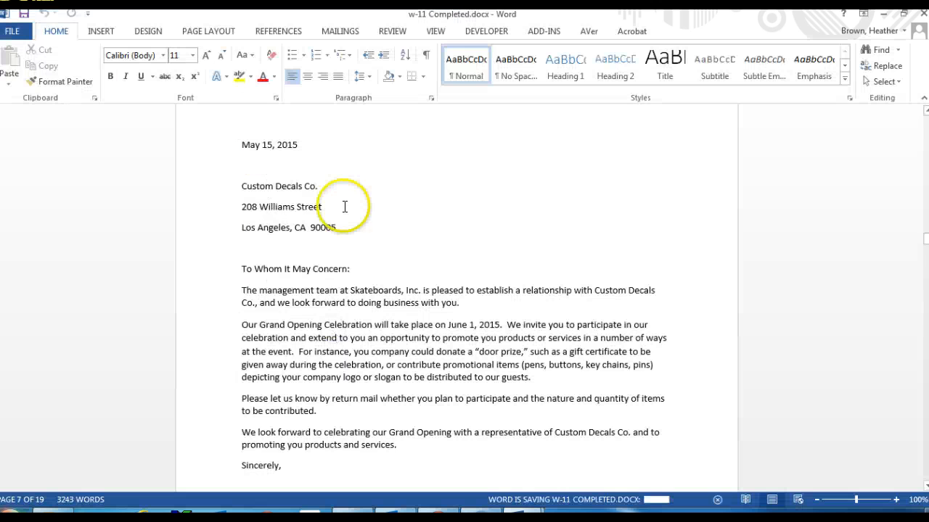